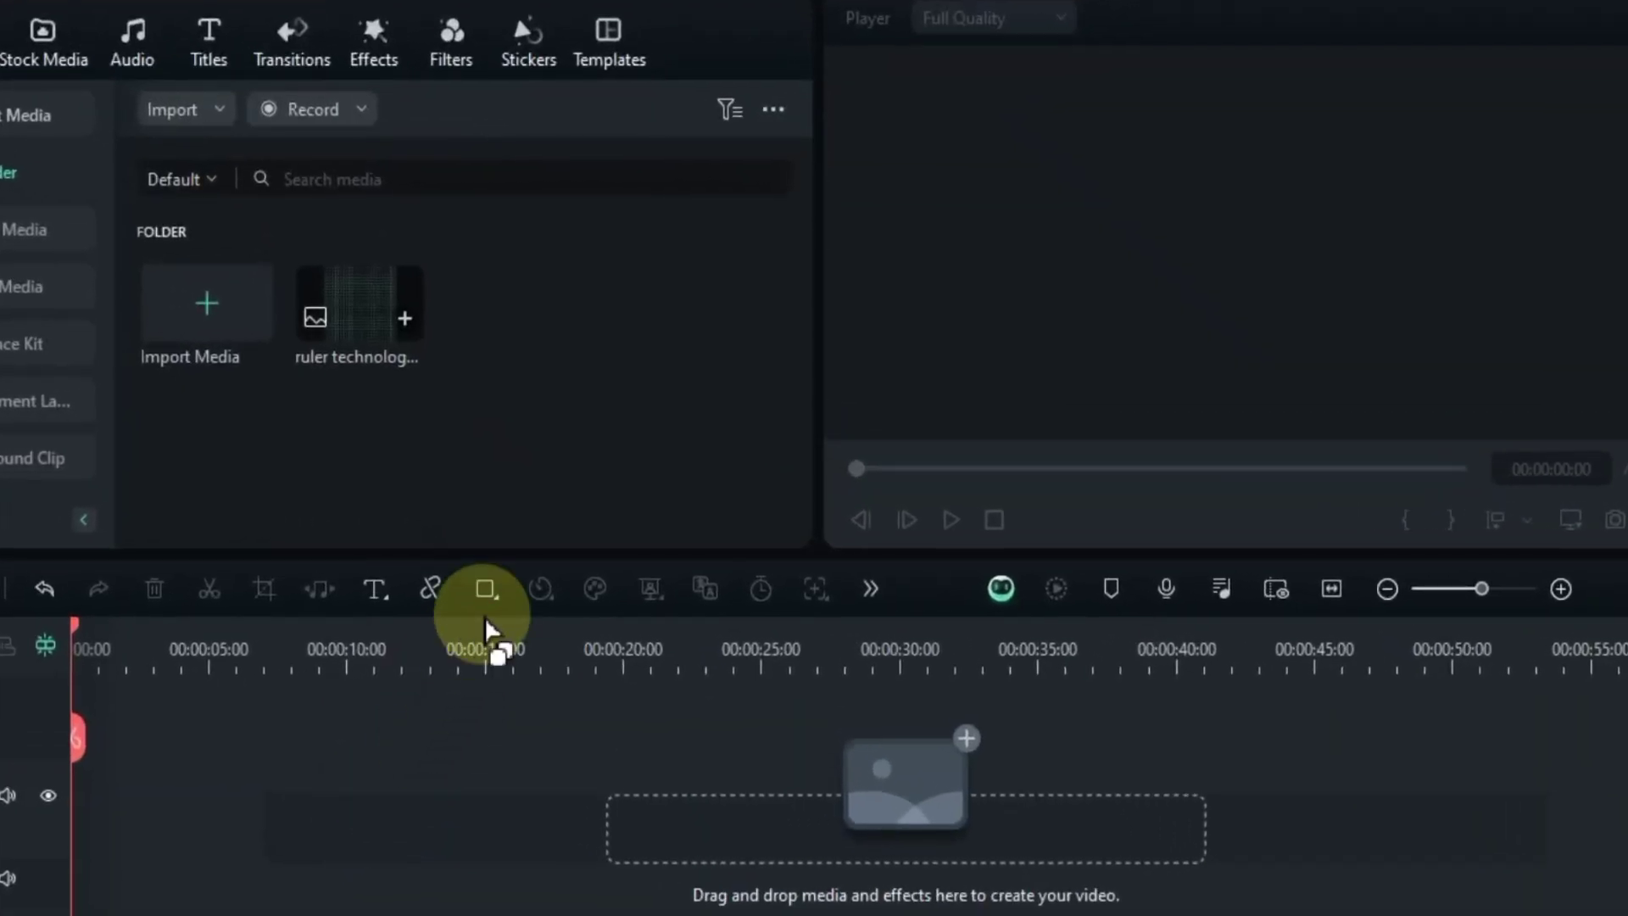
- Draw a Rectangle shape across the player canvas, stretching it to the frame edges
{"action": "left_click", "coordinate": [486, 588]}
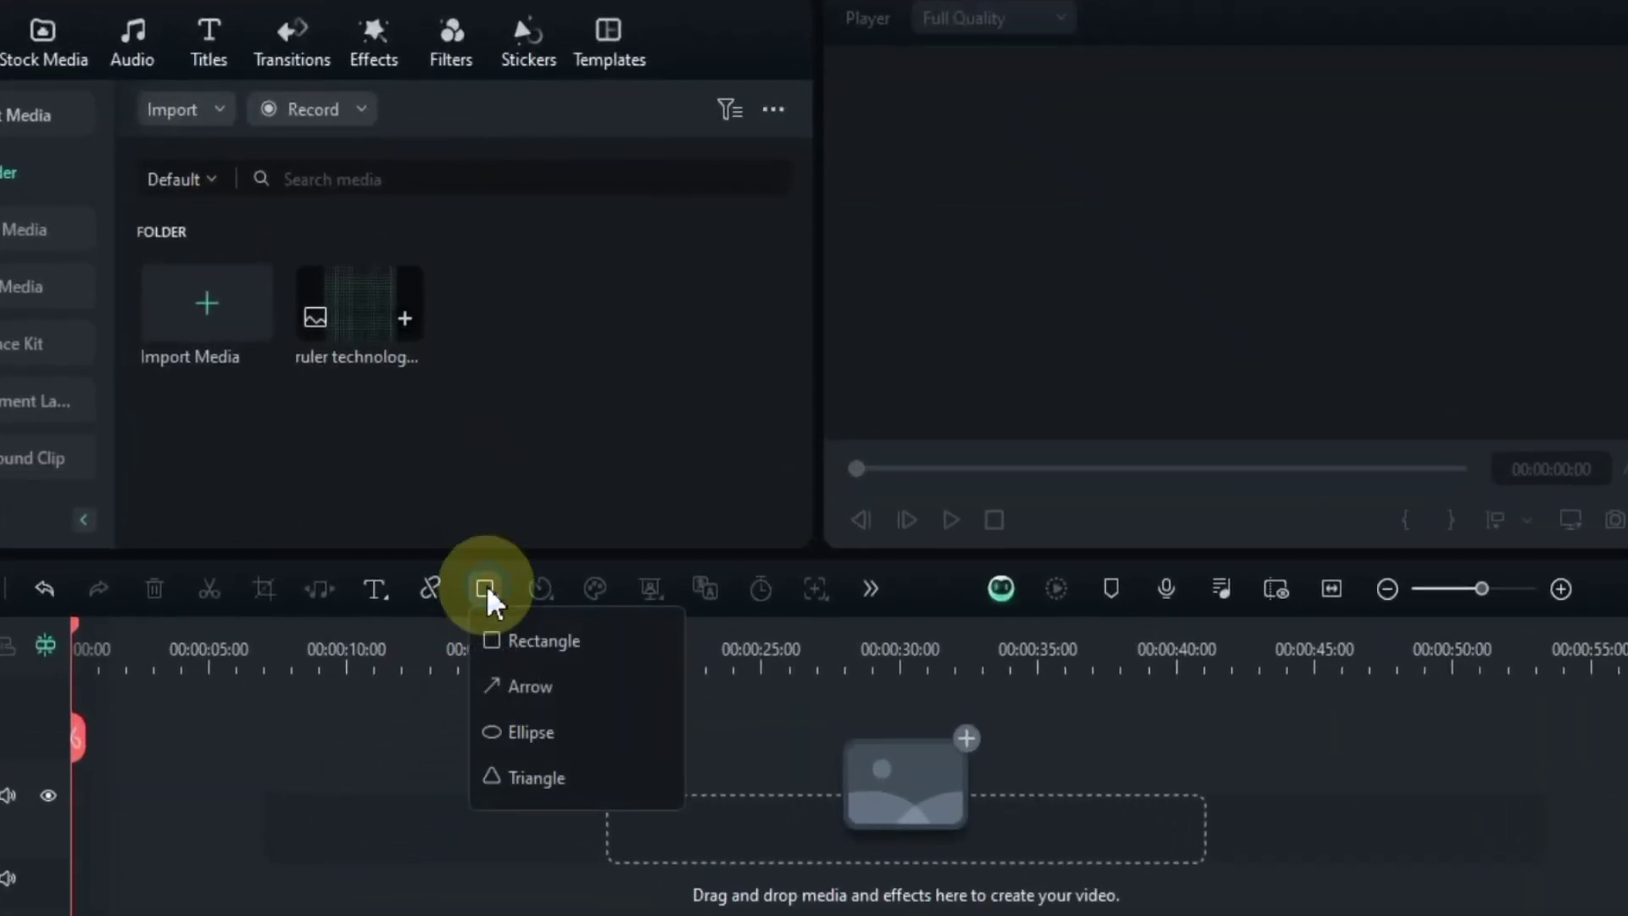
{"action": "left_click", "coordinate": [522, 642]}
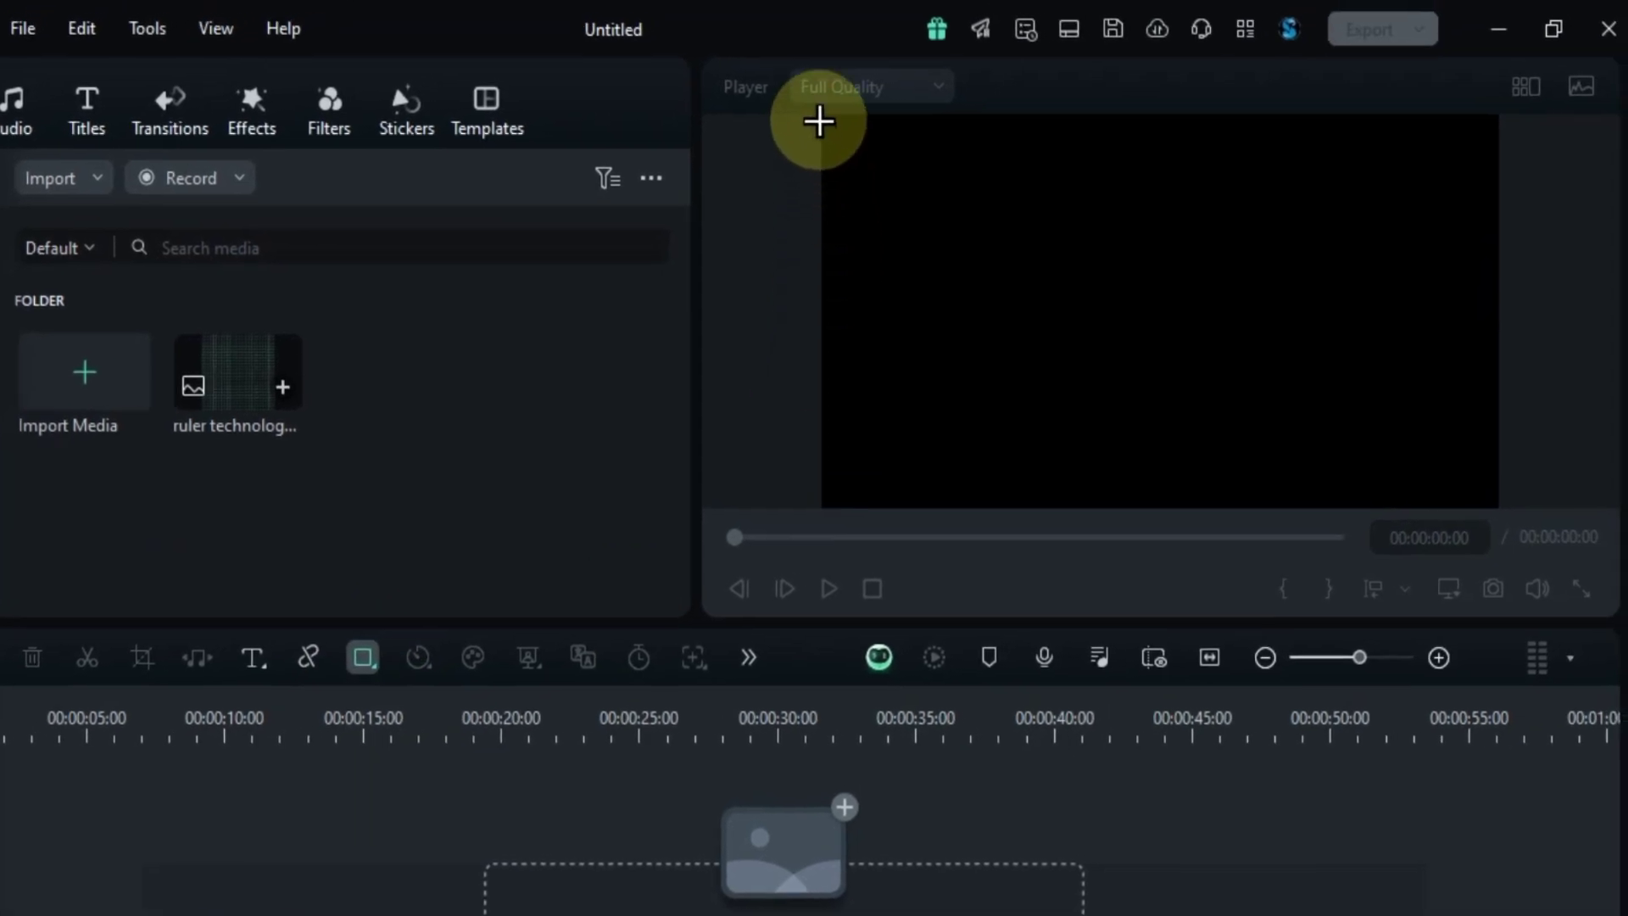
{"action": "left_click_drag", "start_coordinate": [878, 95], "coordinate": [1502, 505]}
{"action": "left_click_drag", "start_coordinate": [828, 316], "coordinate": [822, 315]}
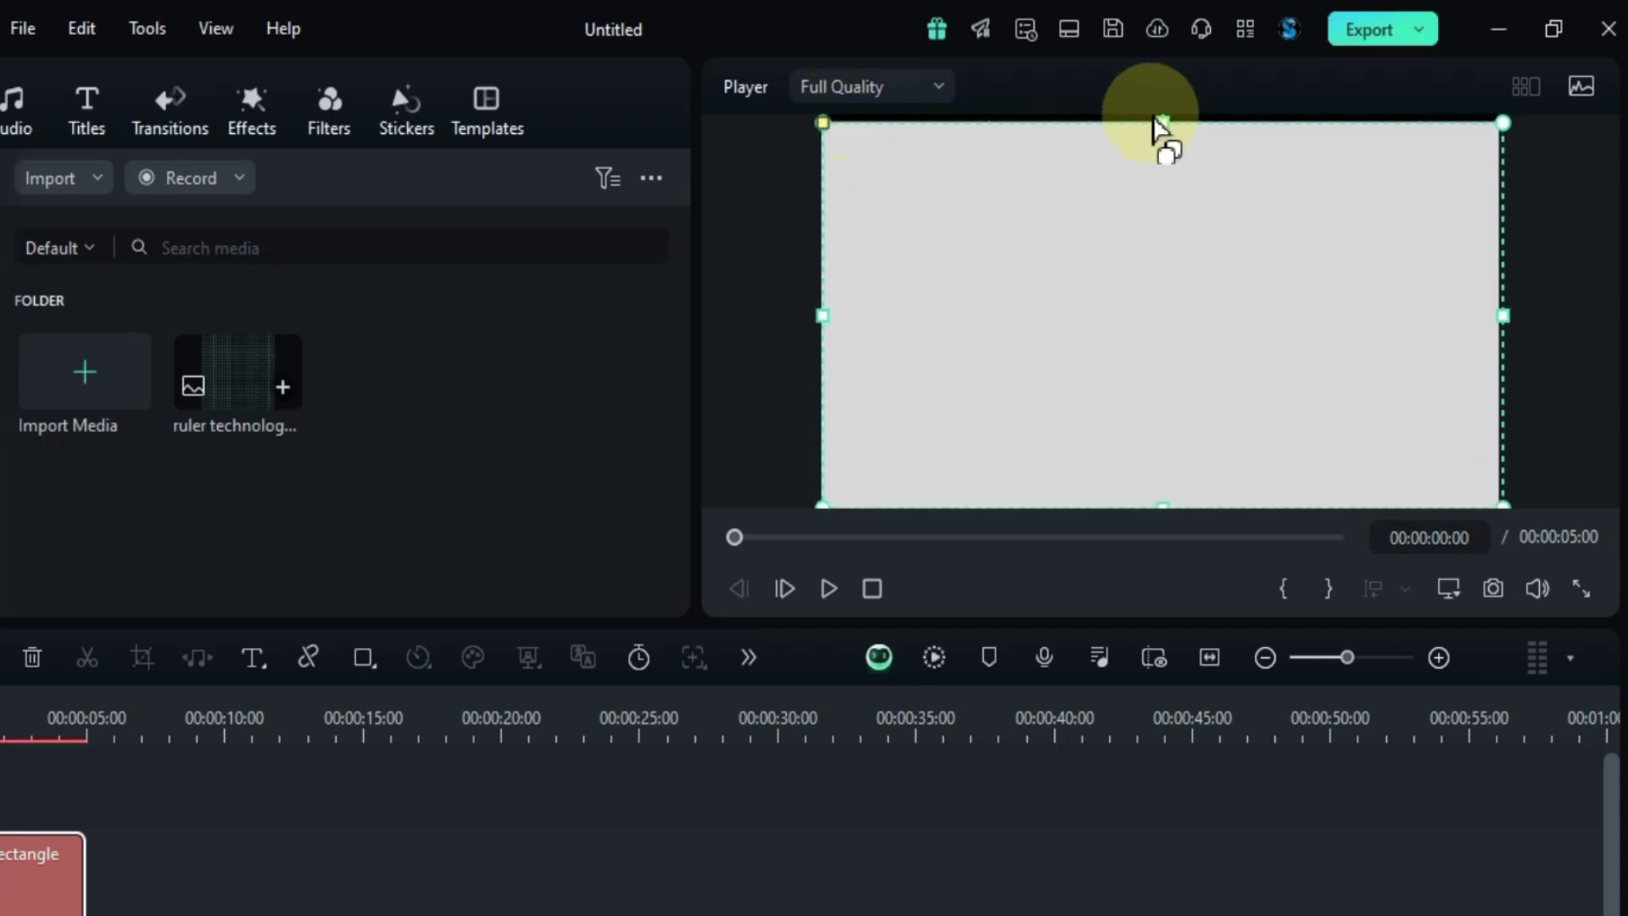
{"action": "left_click_drag", "start_coordinate": [1162, 122], "coordinate": [1164, 115]}
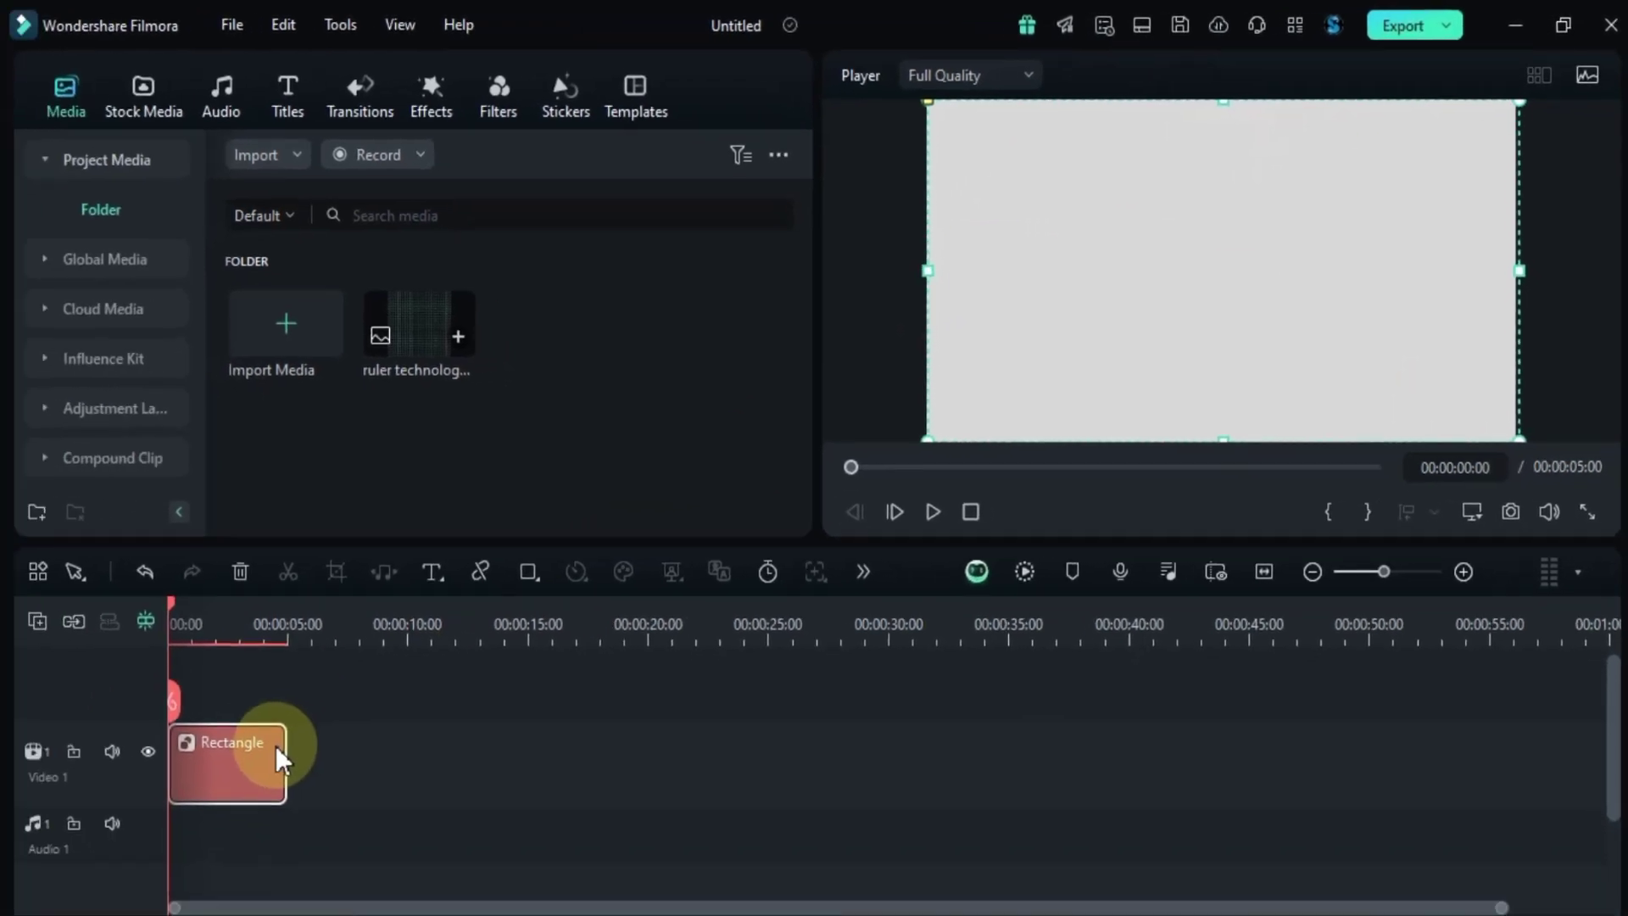
- Open the Rectangle clip's shape settings and switch its Fill type to Gradient Fill
{"action": "double_click", "coordinate": [39, 887]}
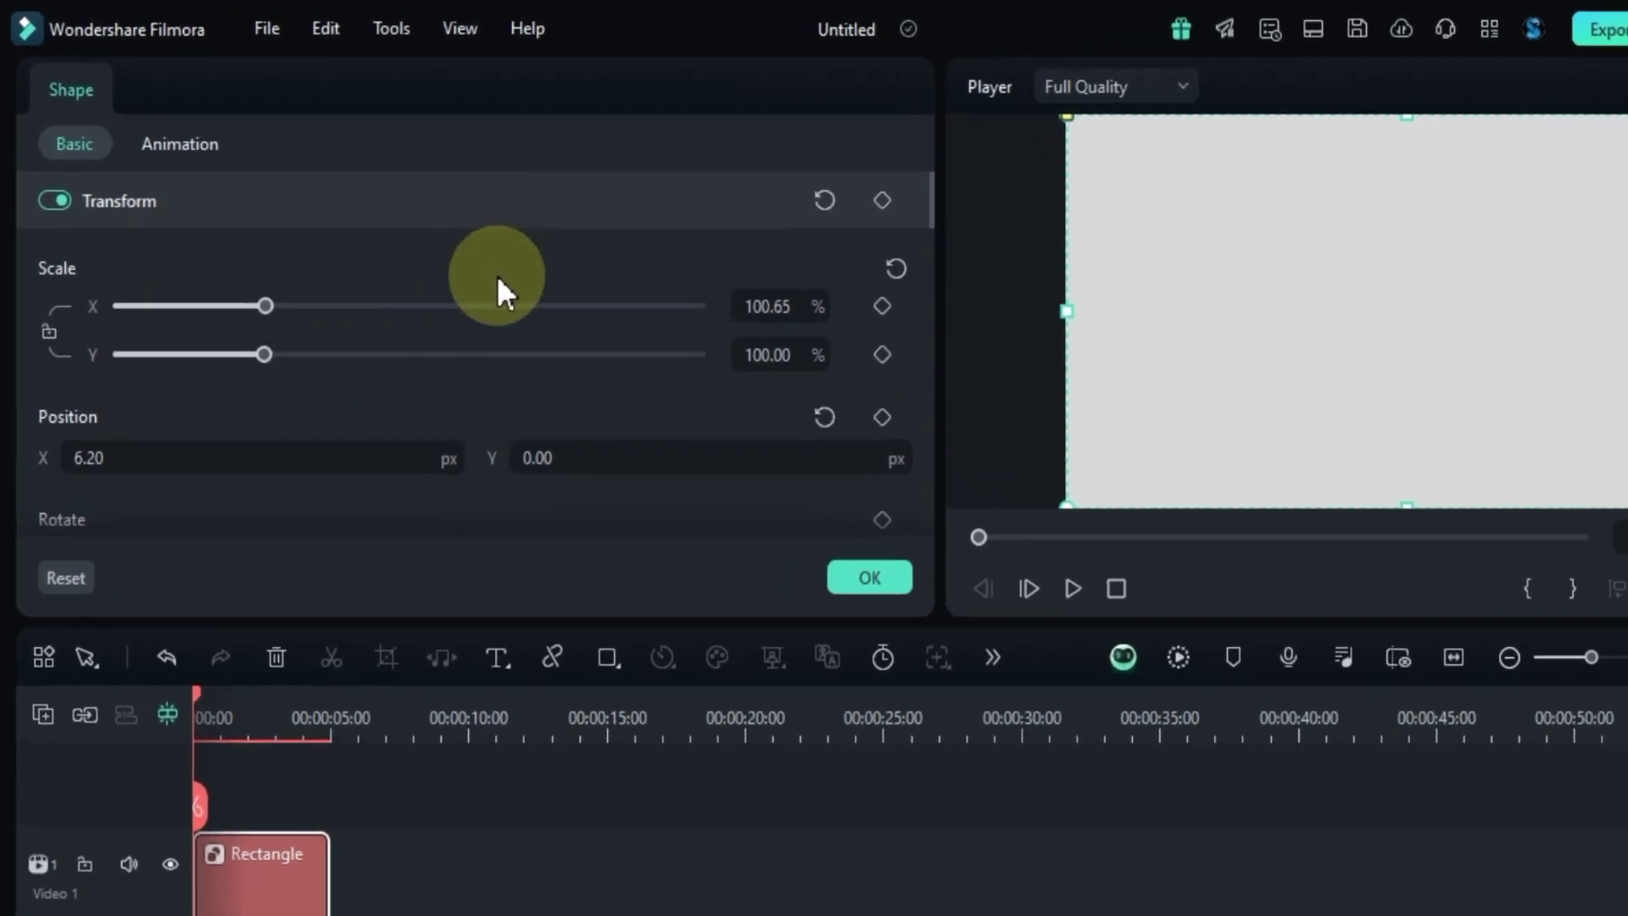
{"action": "scroll", "coordinate": [498, 281], "scroll_direction": "down", "scroll_amount": 5}
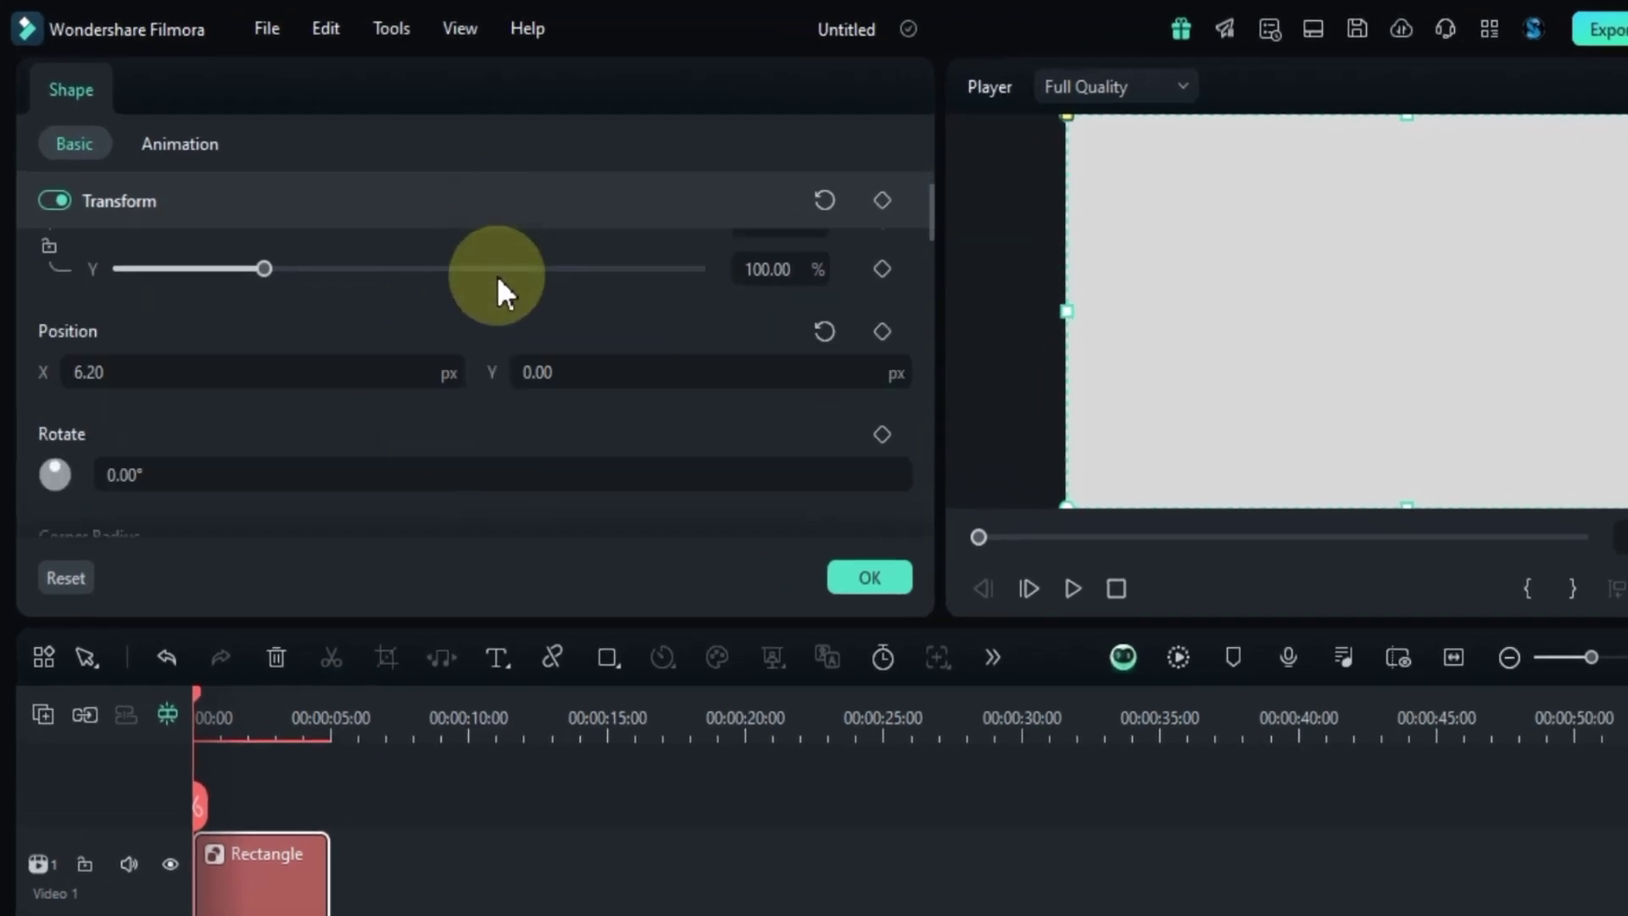
{"action": "scroll", "coordinate": [497, 277], "scroll_direction": "down", "scroll_amount": 4}
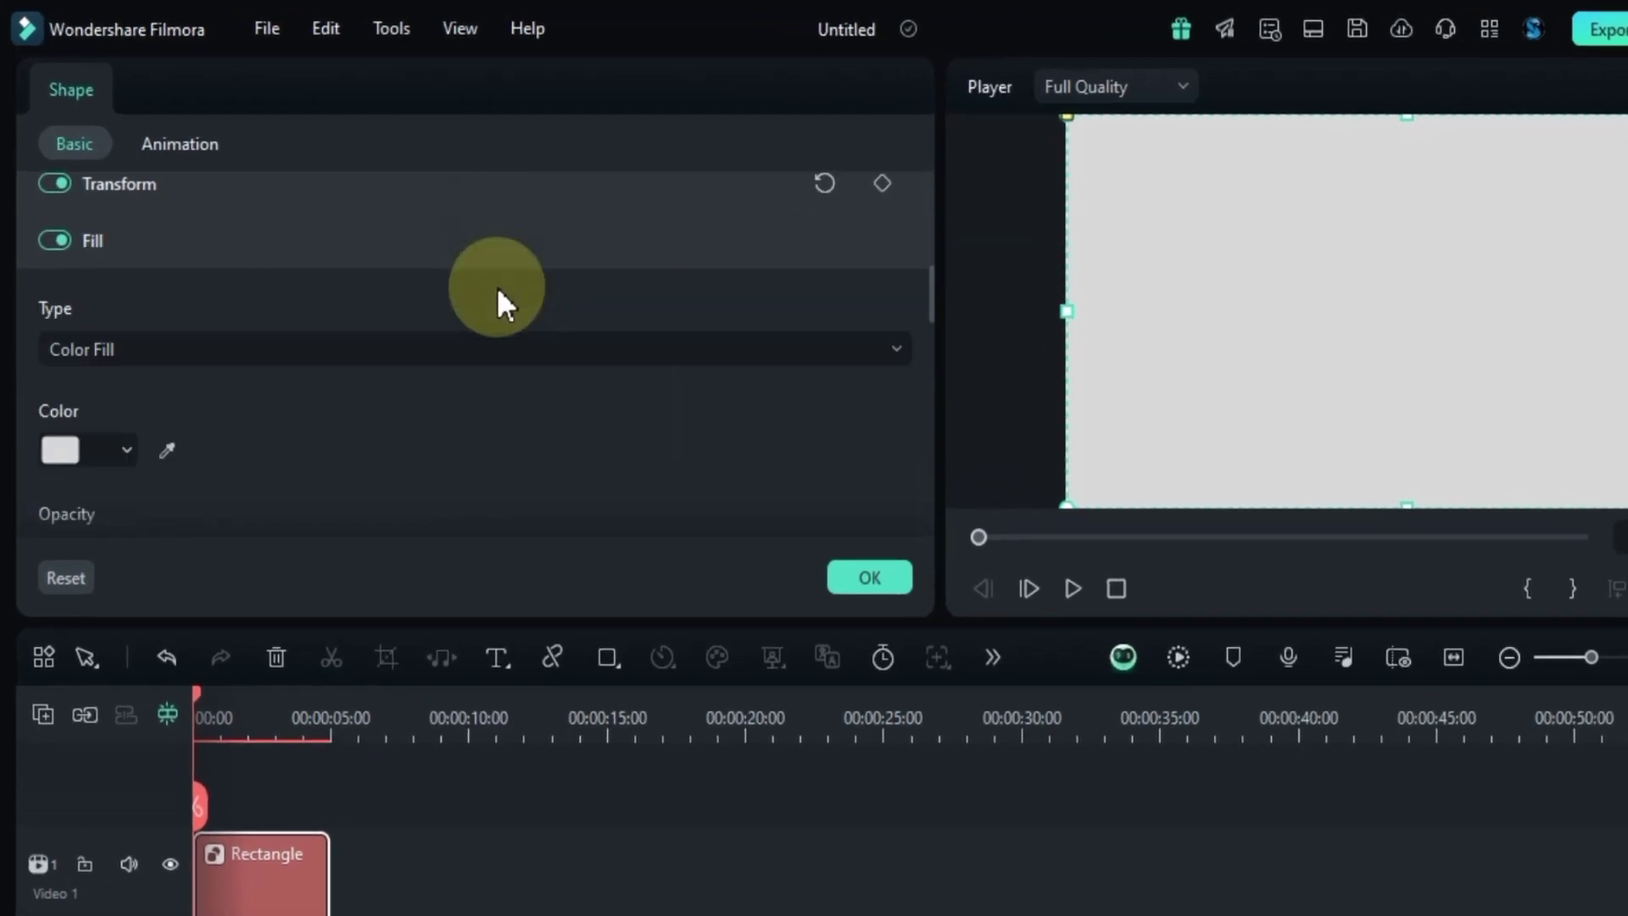
{"action": "left_click", "coordinate": [476, 349]}
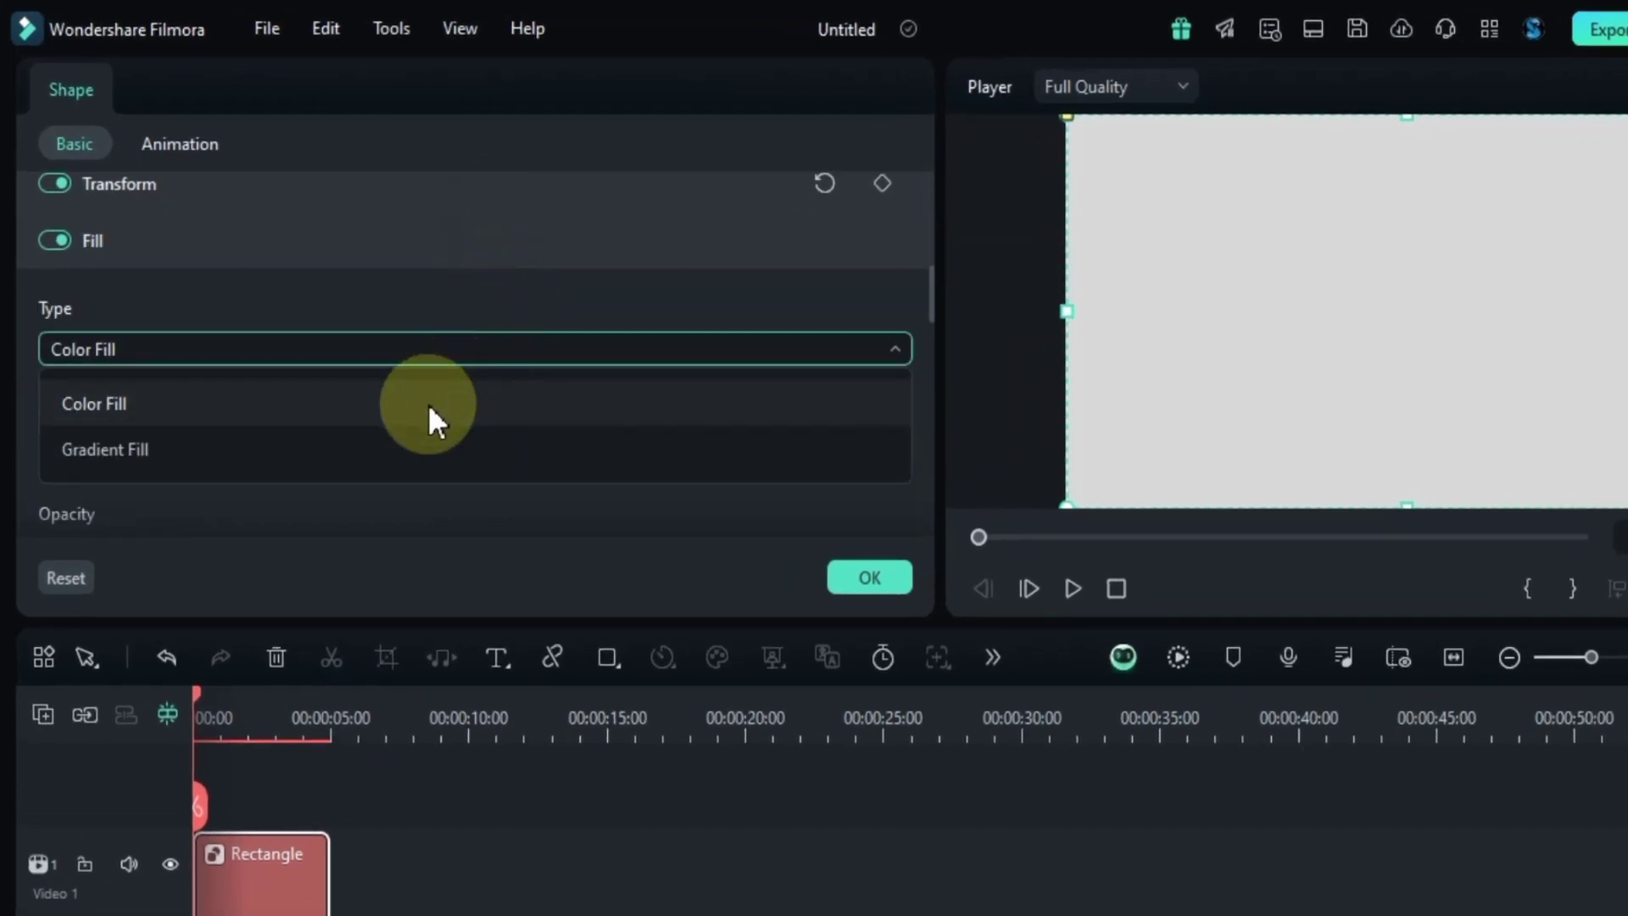
{"action": "left_click", "coordinate": [194, 449]}
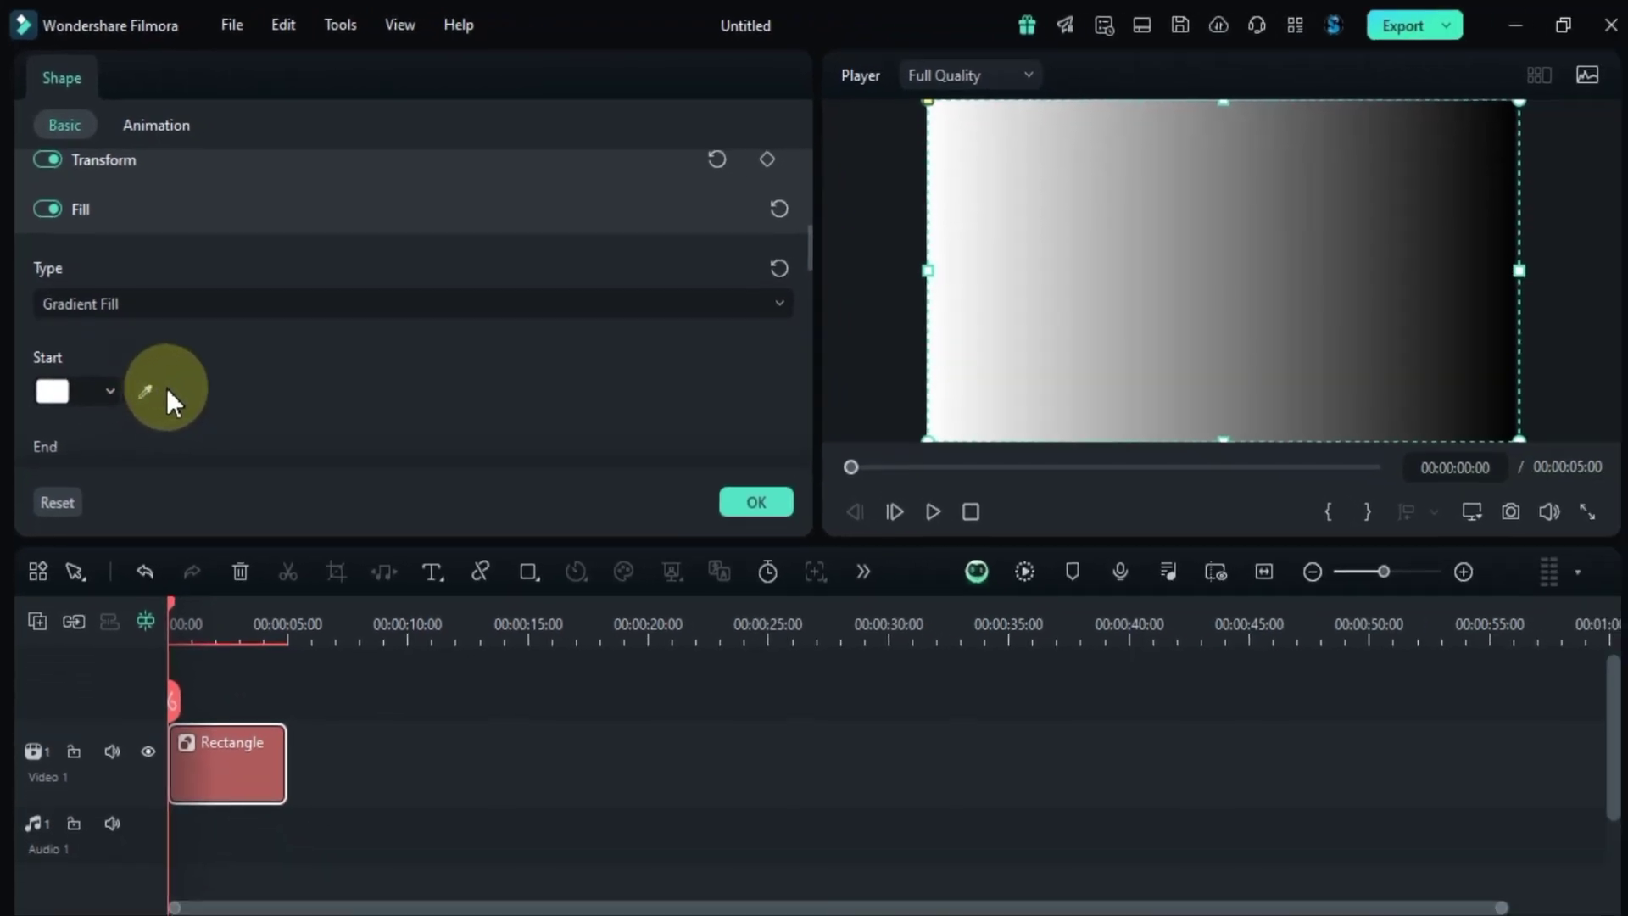
{"action": "scroll", "coordinate": [119, 406], "scroll_direction": "down", "scroll_amount": 1}
- Try yellow, purple, blue, orange and red as the gradient start colour, settling on green
{"action": "left_click", "coordinate": [67, 331]}
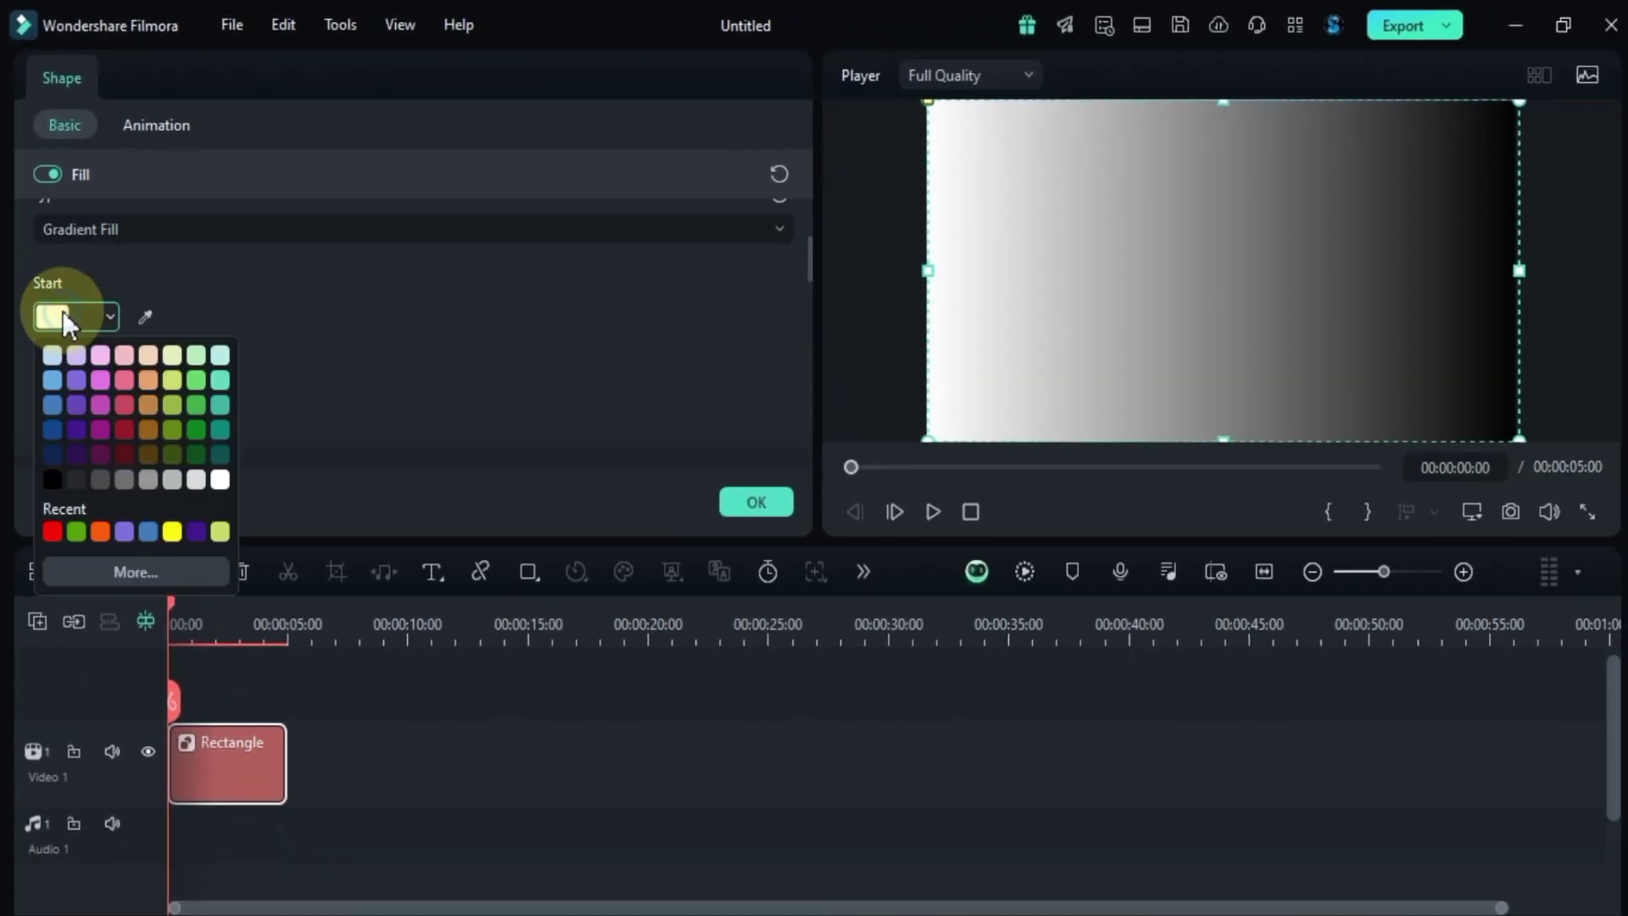
{"action": "left_click", "coordinate": [163, 513]}
{"action": "left_click", "coordinate": [67, 317]}
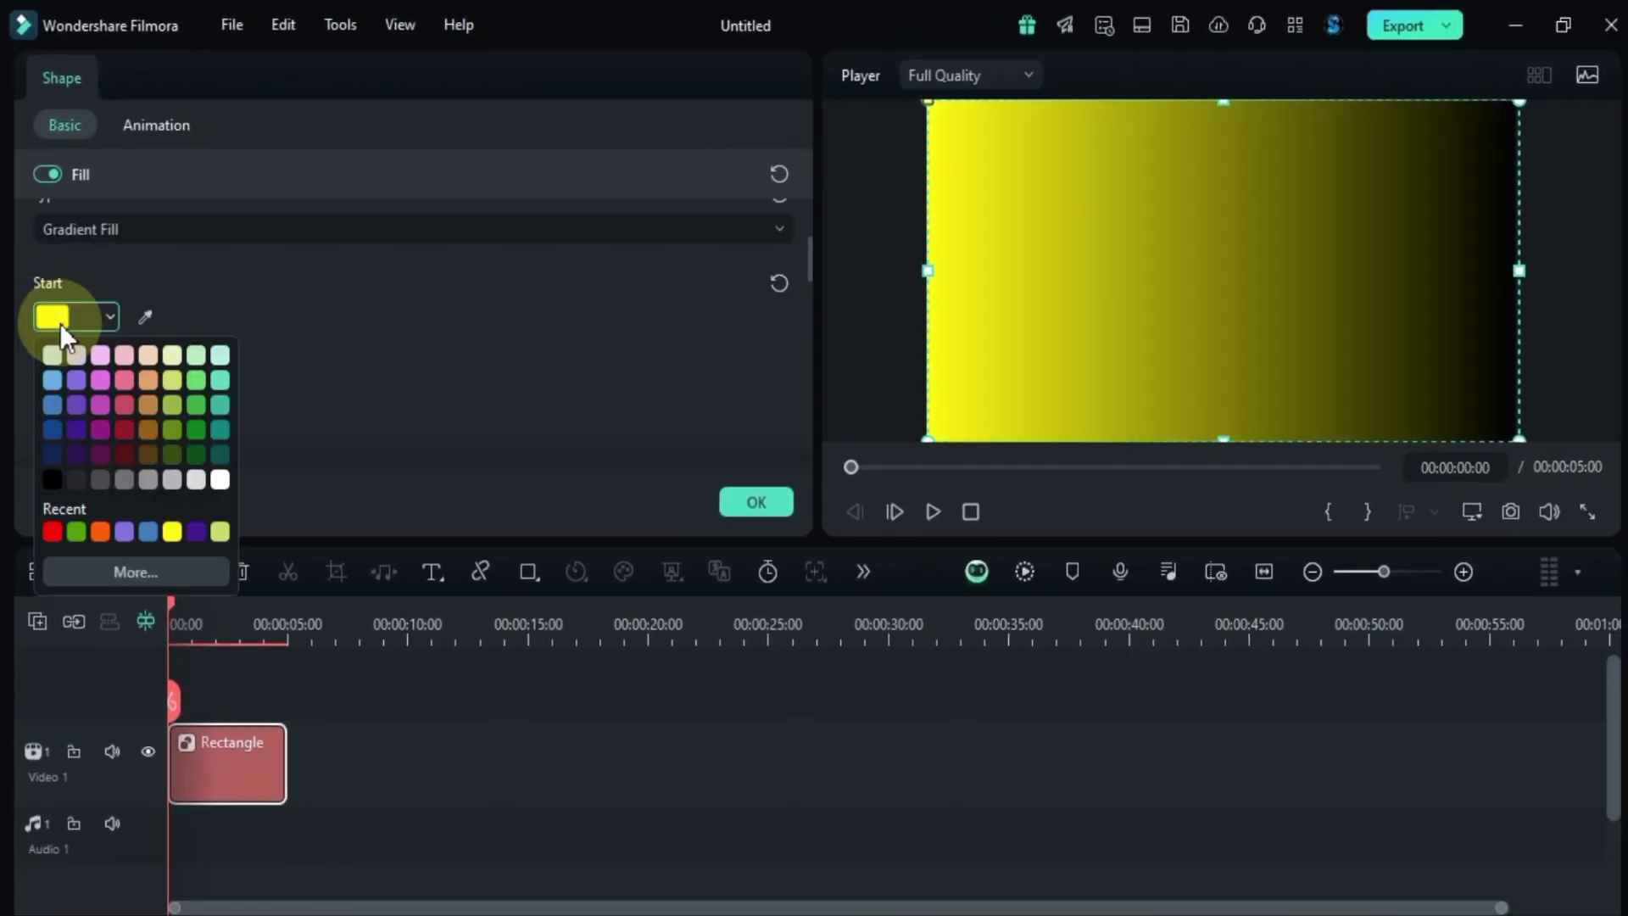
{"action": "left_click", "coordinate": [115, 399]}
{"action": "left_click", "coordinate": [67, 317]}
{"action": "left_click", "coordinate": [136, 530]}
{"action": "left_click", "coordinate": [67, 317]}
{"action": "left_click", "coordinate": [90, 466]}
{"action": "left_click", "coordinate": [67, 317]}
{"action": "left_click", "coordinate": [49, 446]}
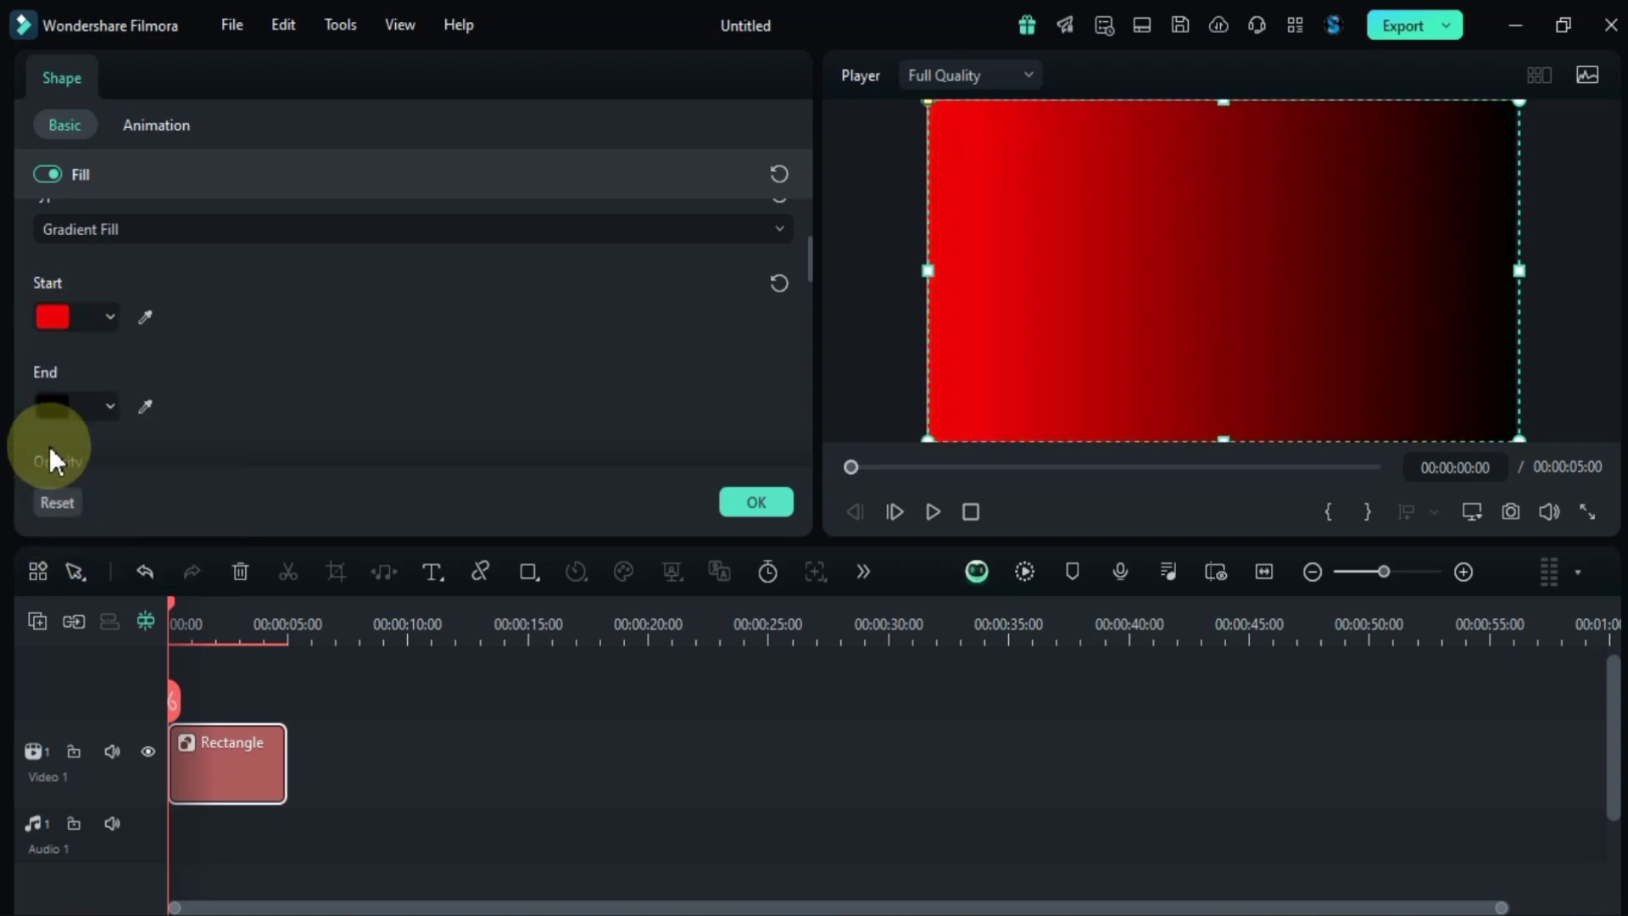
{"action": "left_click", "coordinate": [49, 321]}
{"action": "left_click", "coordinate": [76, 531]}
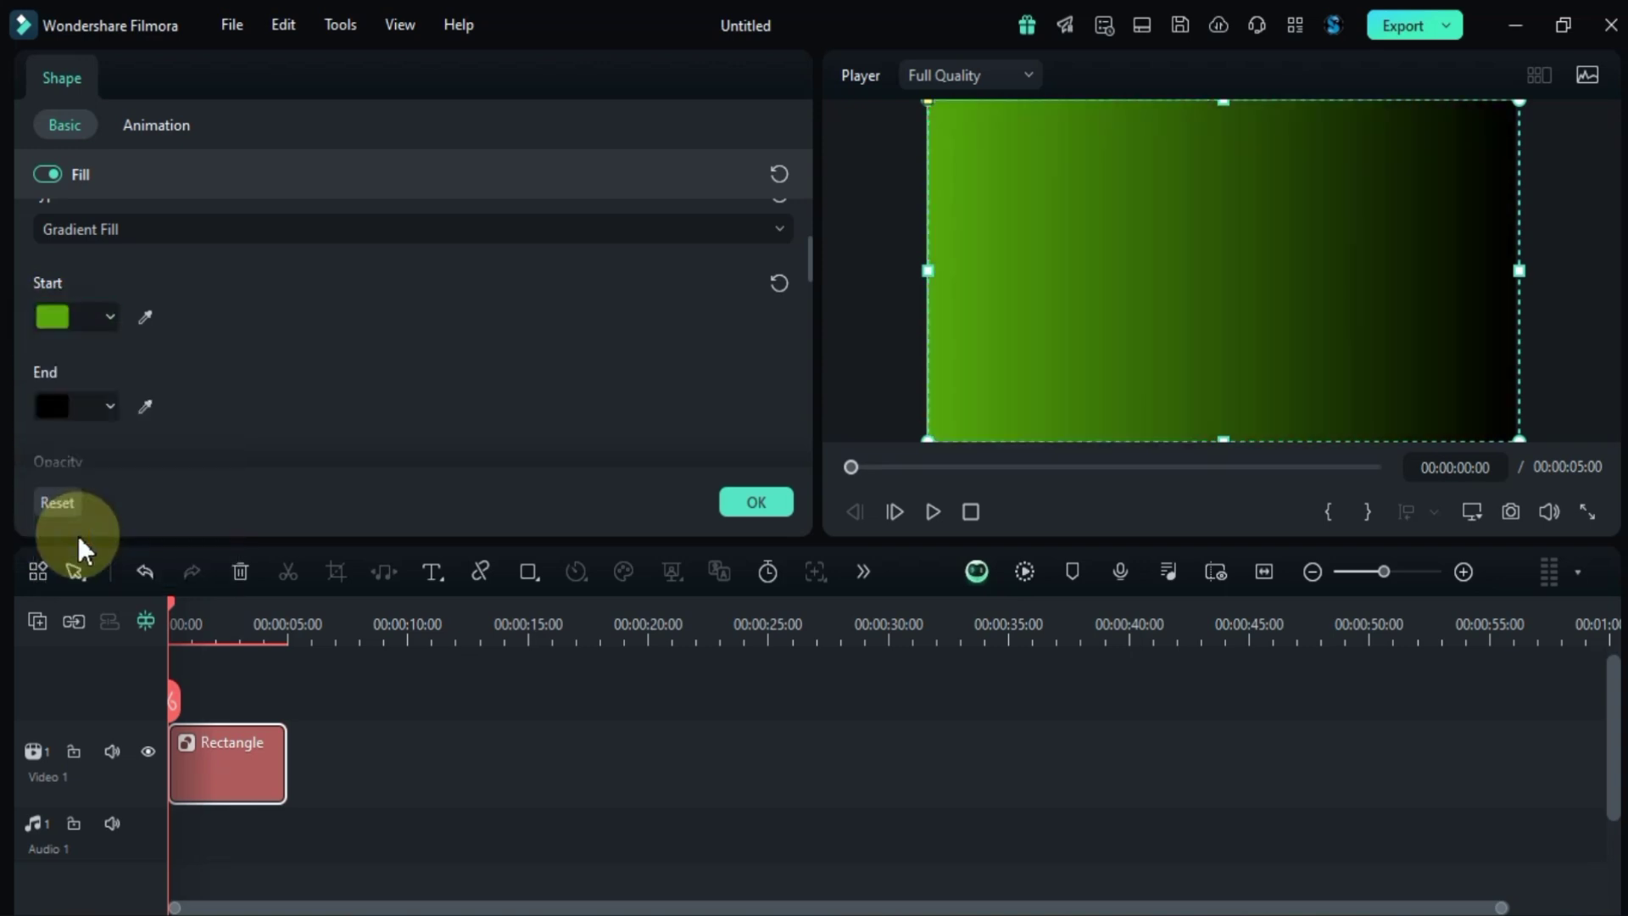
- Set the rectangle's gradient Fill Angle to 90°
{"action": "scroll", "coordinate": [272, 352], "scroll_direction": "down", "scroll_amount": 2}
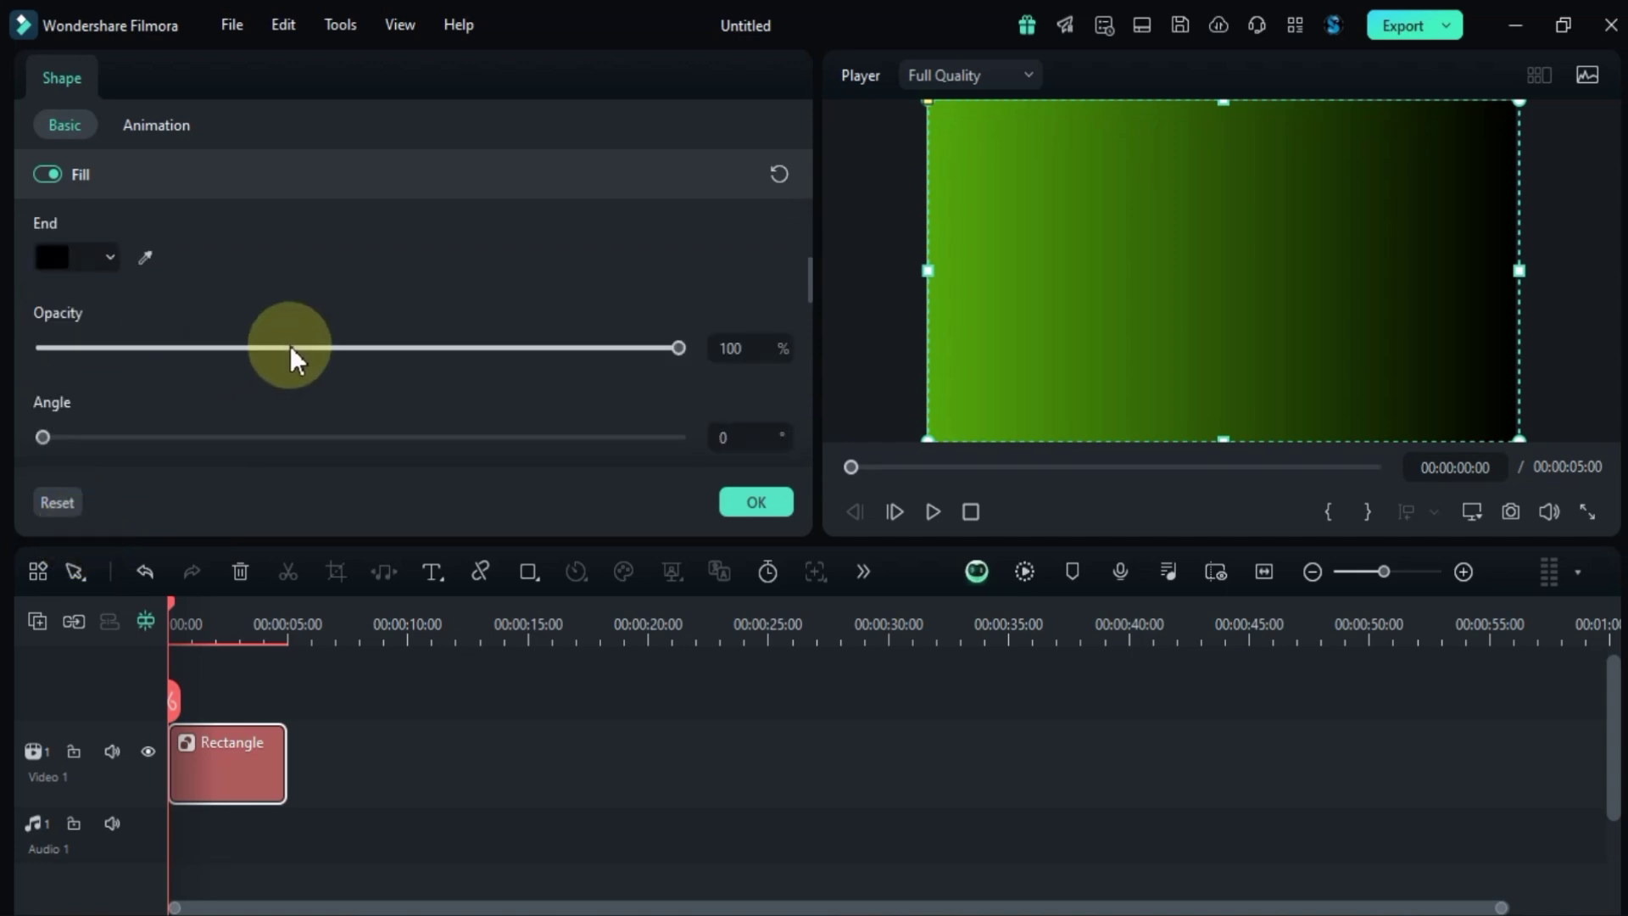
{"action": "scroll", "coordinate": [254, 345], "scroll_direction": "down", "scroll_amount": 1}
{"action": "left_click_drag", "start_coordinate": [42, 363], "coordinate": [273, 349]}
{"action": "left_click", "coordinate": [726, 363]}
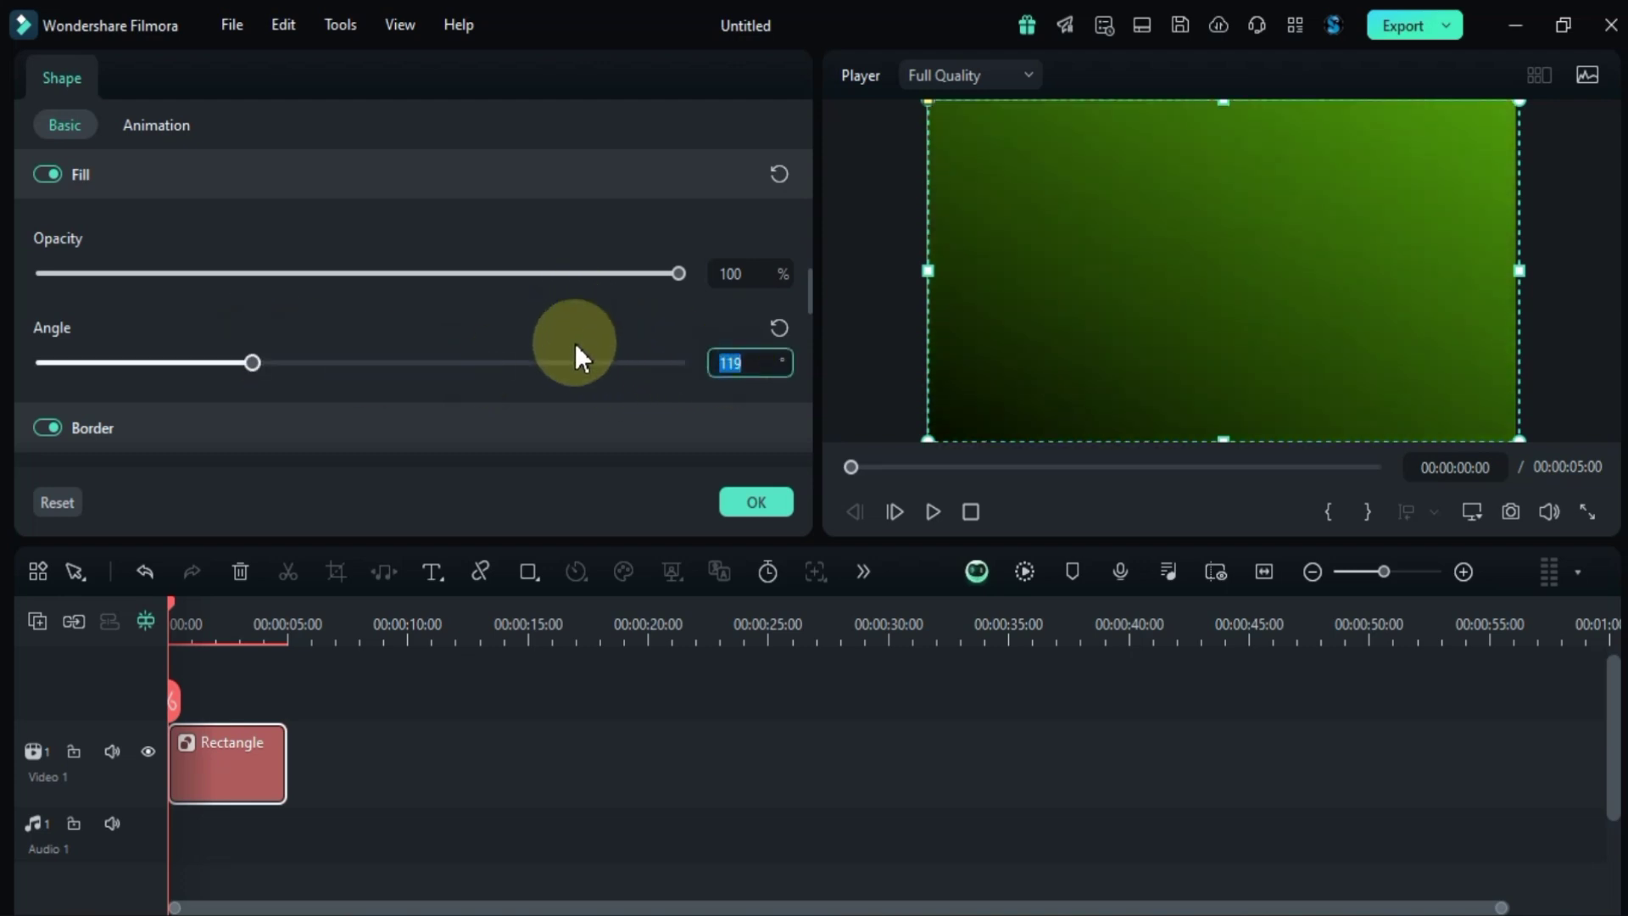
{"action": "type", "text": "90"}
{"action": "key", "text": "Return"}
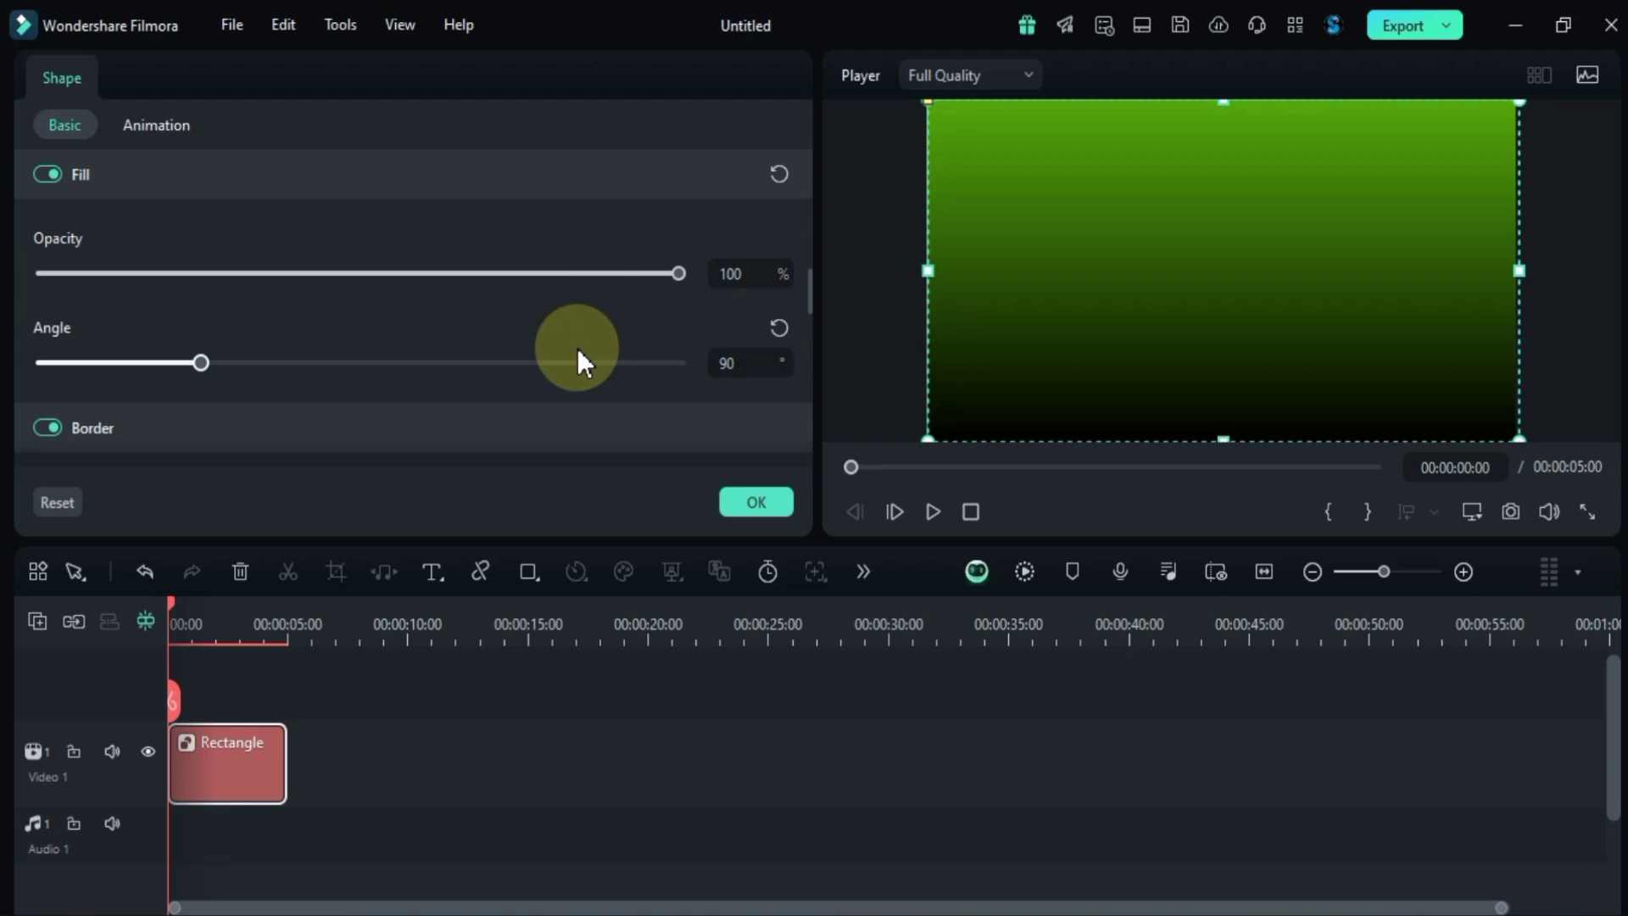
- Flip the rectangle vertically so the gradient runs from black at top to green below
{"action": "scroll", "coordinate": [577, 349], "scroll_direction": "up", "scroll_amount": 5}
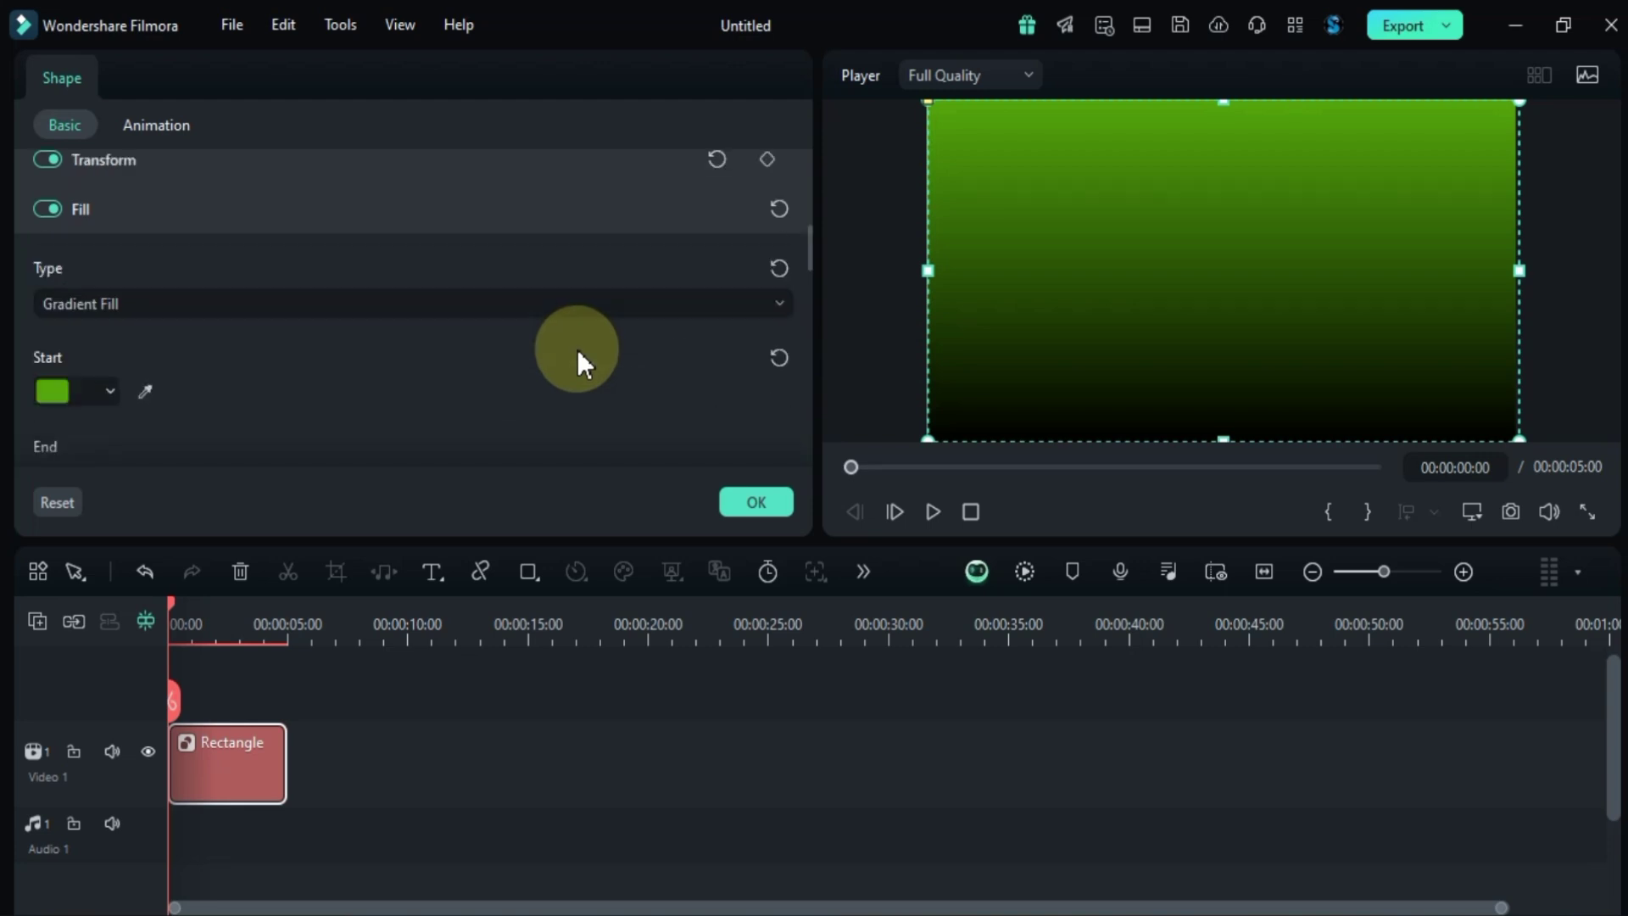
{"action": "scroll", "coordinate": [576, 290], "scroll_direction": "up", "scroll_amount": 1}
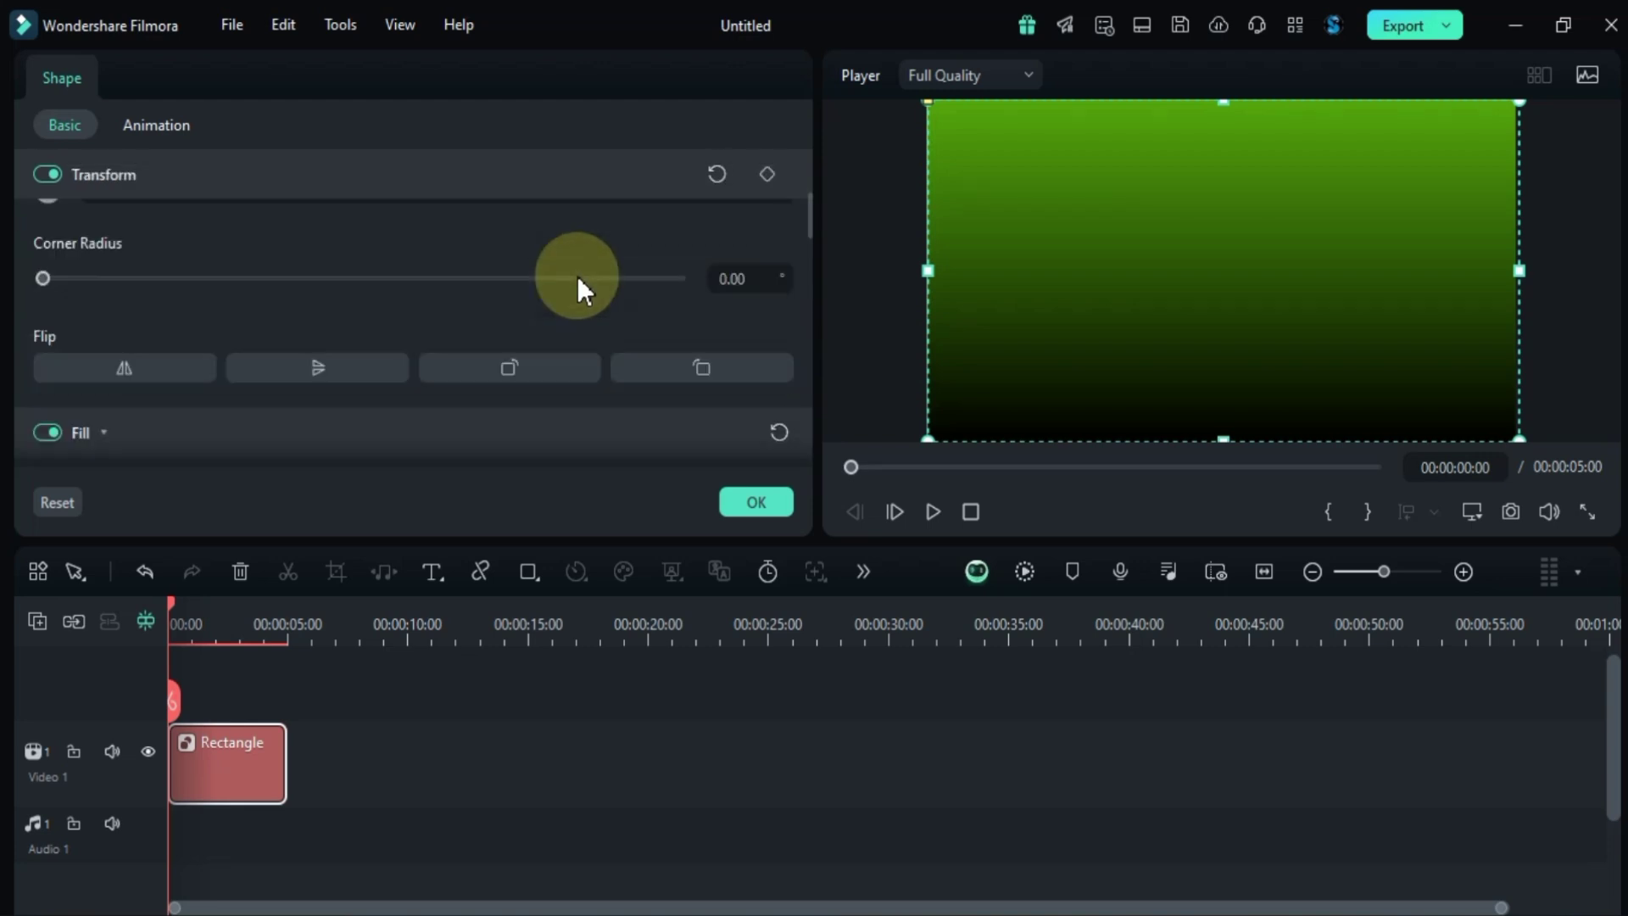
{"action": "left_click", "coordinate": [323, 366]}
{"action": "left_click", "coordinate": [323, 366]}
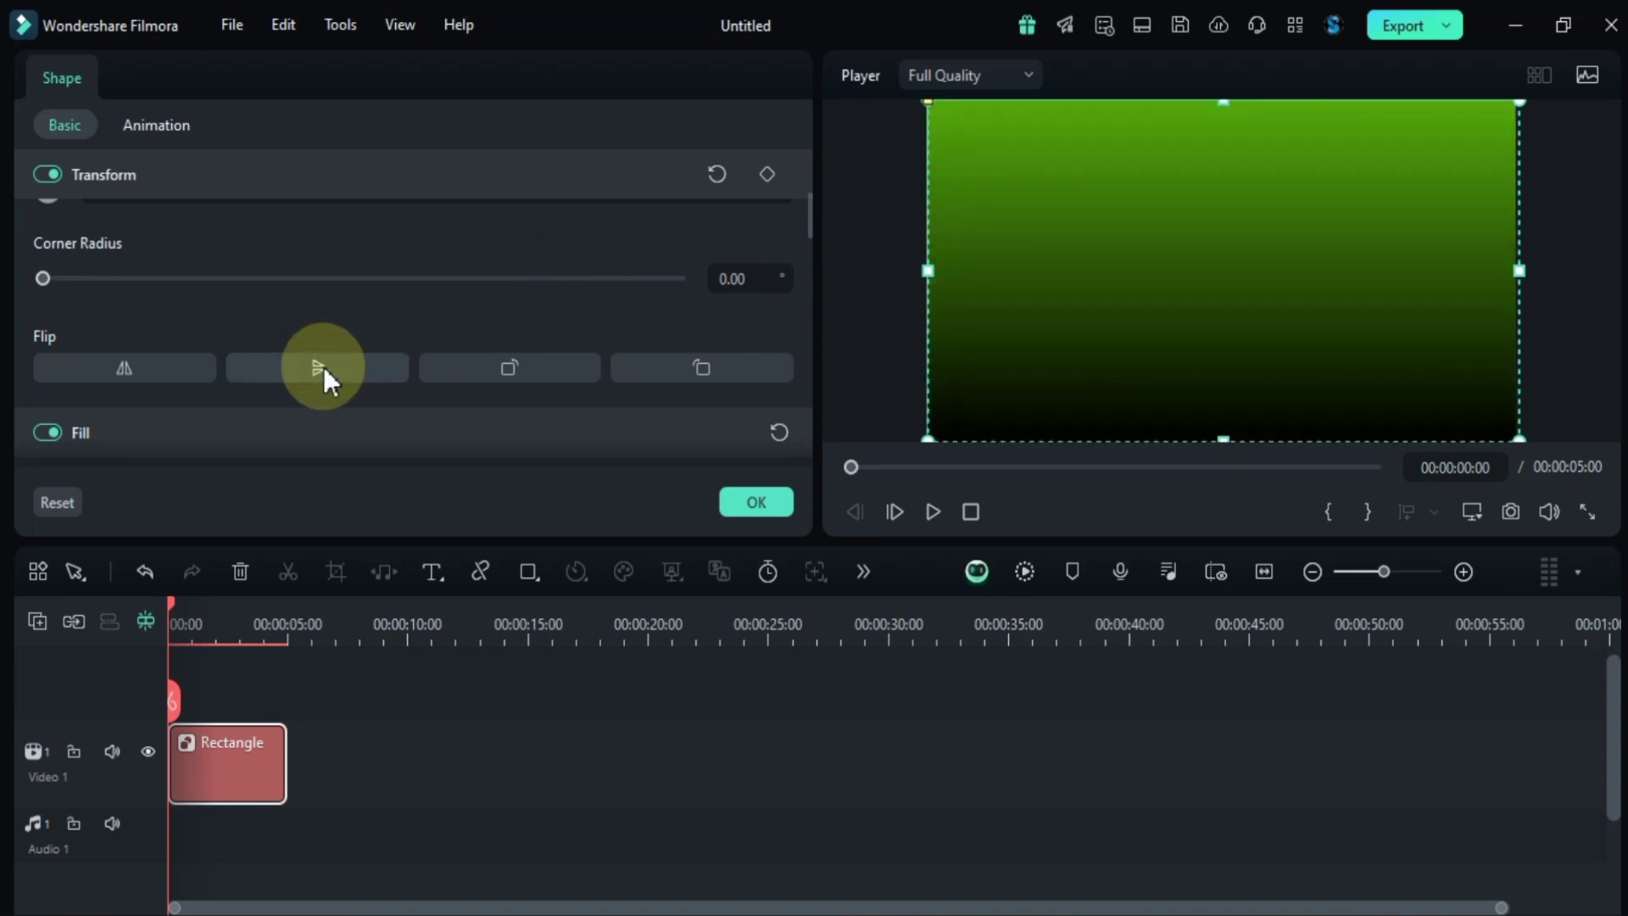
{"action": "left_click", "coordinate": [324, 366]}
{"action": "left_click", "coordinate": [323, 367]}
{"action": "left_click", "coordinate": [323, 367]}
{"action": "left_click", "coordinate": [323, 367]}
{"action": "left_click", "coordinate": [323, 367]}
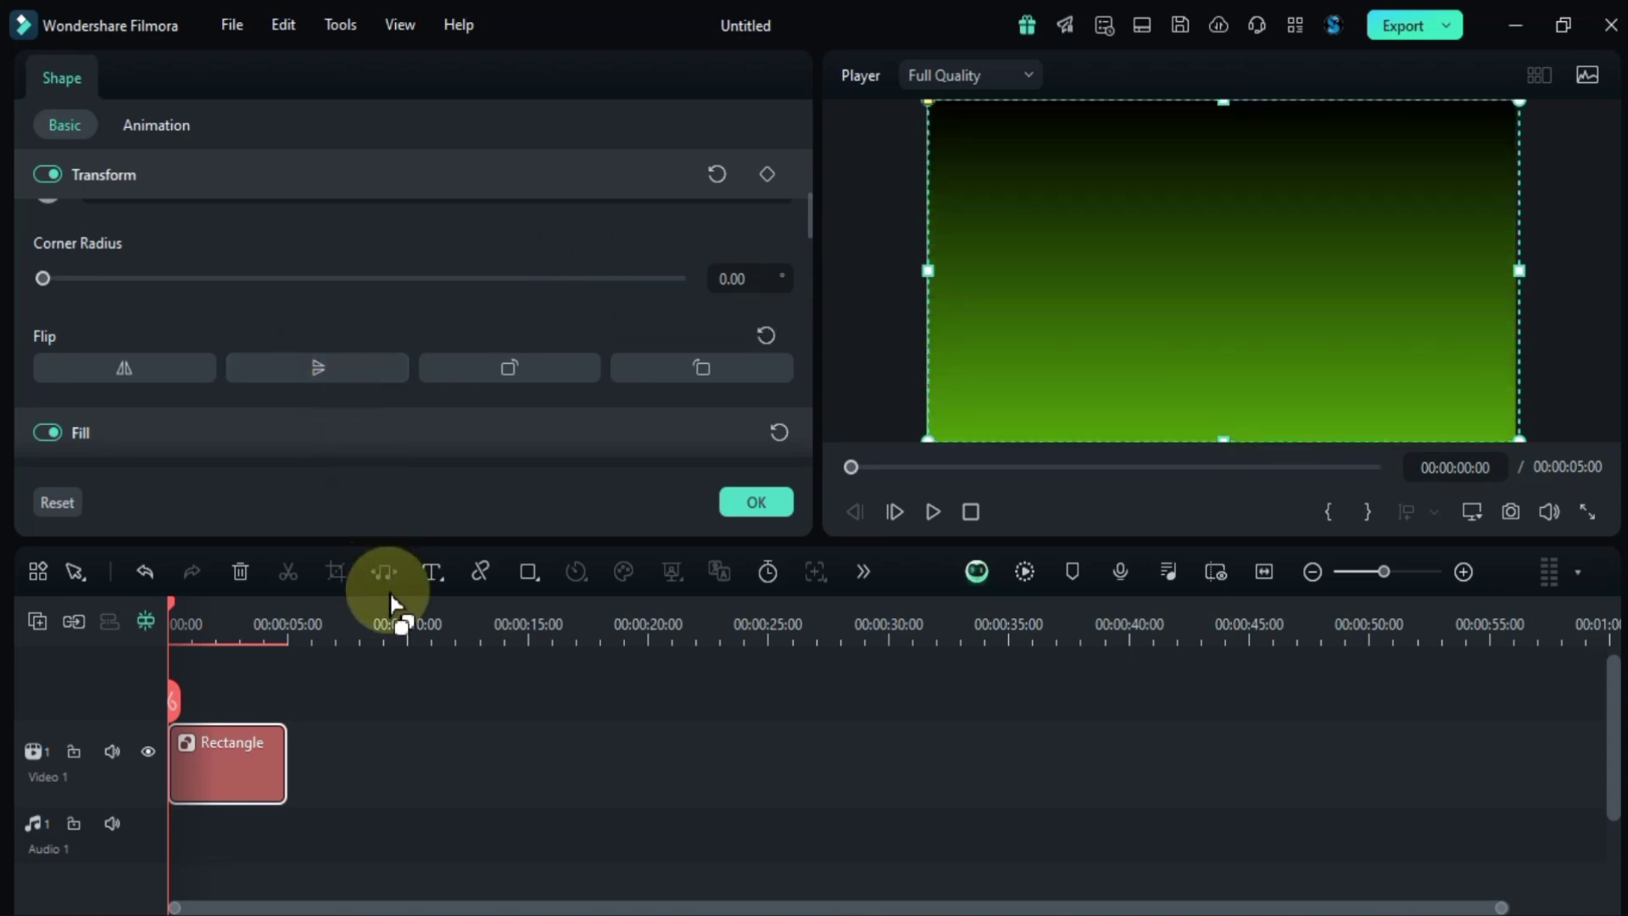
- Close the shape settings and scroll through the Google Images results for 'grid'
{"action": "left_click", "coordinate": [375, 724]}
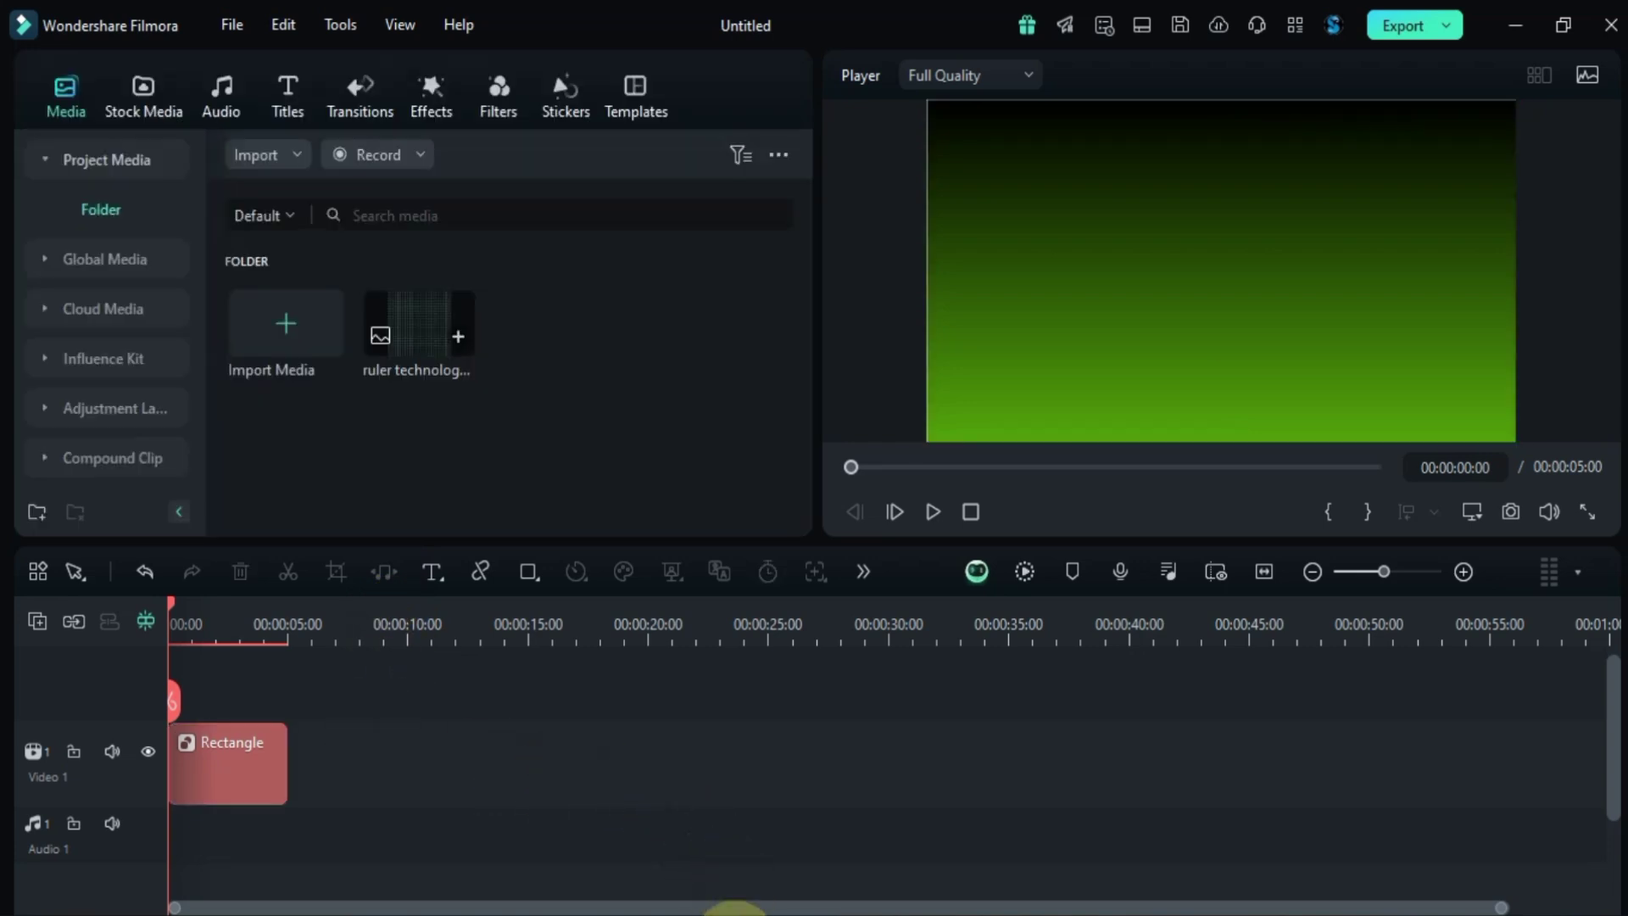
{"action": "left_click", "coordinate": [734, 911]}
{"action": "scroll", "coordinate": [814, 535], "scroll_direction": "down", "scroll_amount": 5}
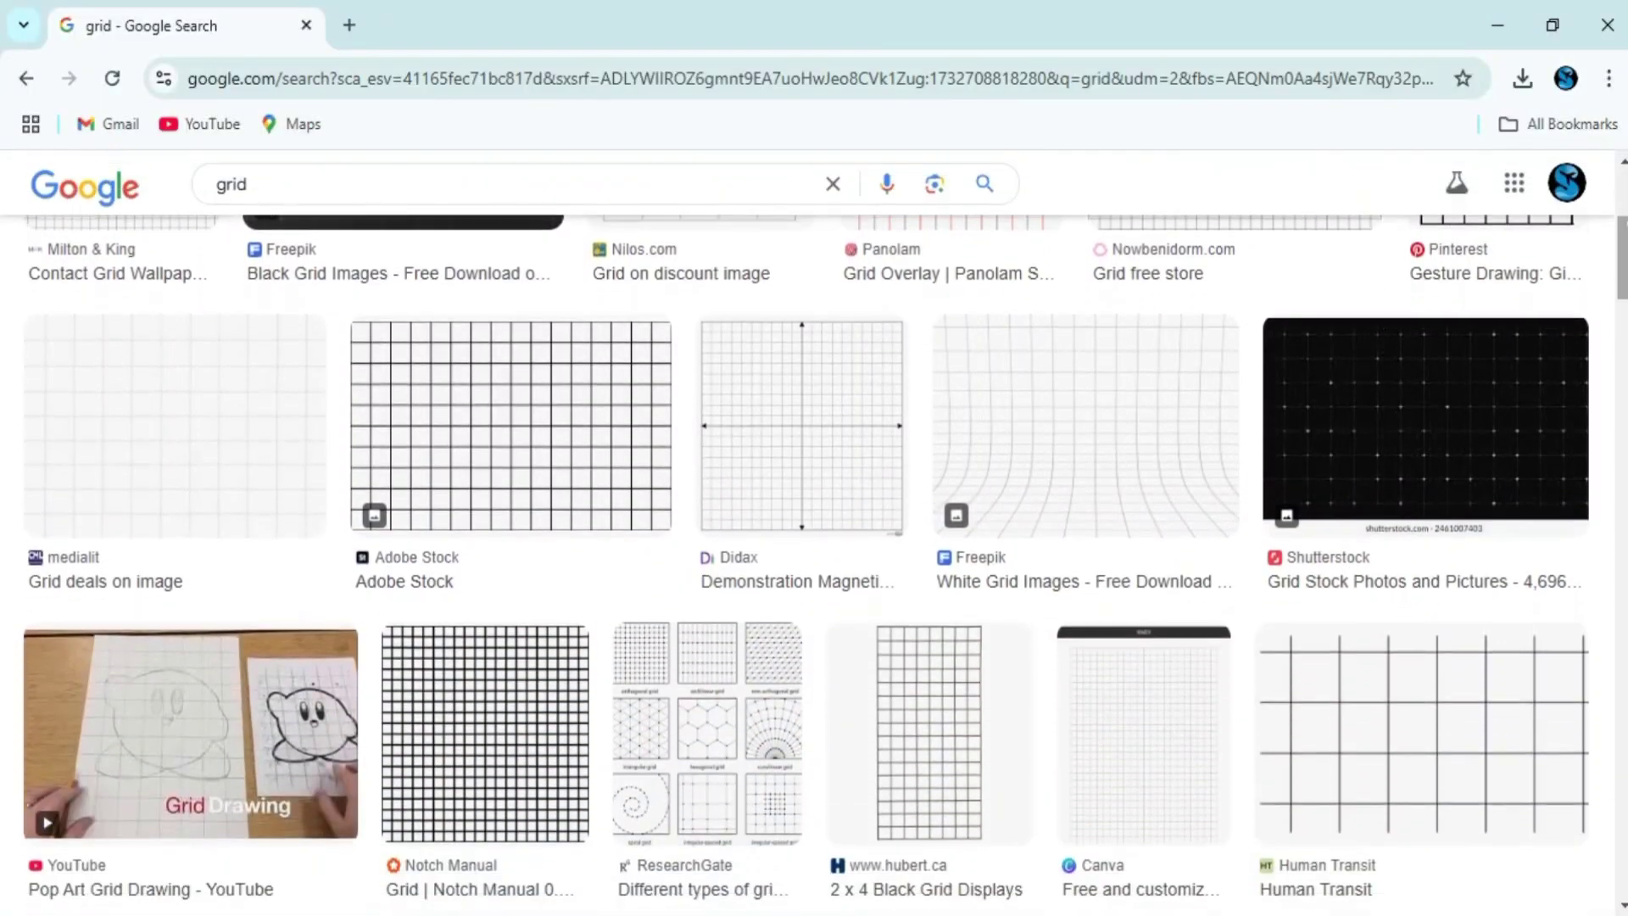
{"action": "scroll", "coordinate": [814, 560], "scroll_direction": "down", "scroll_amount": 9}
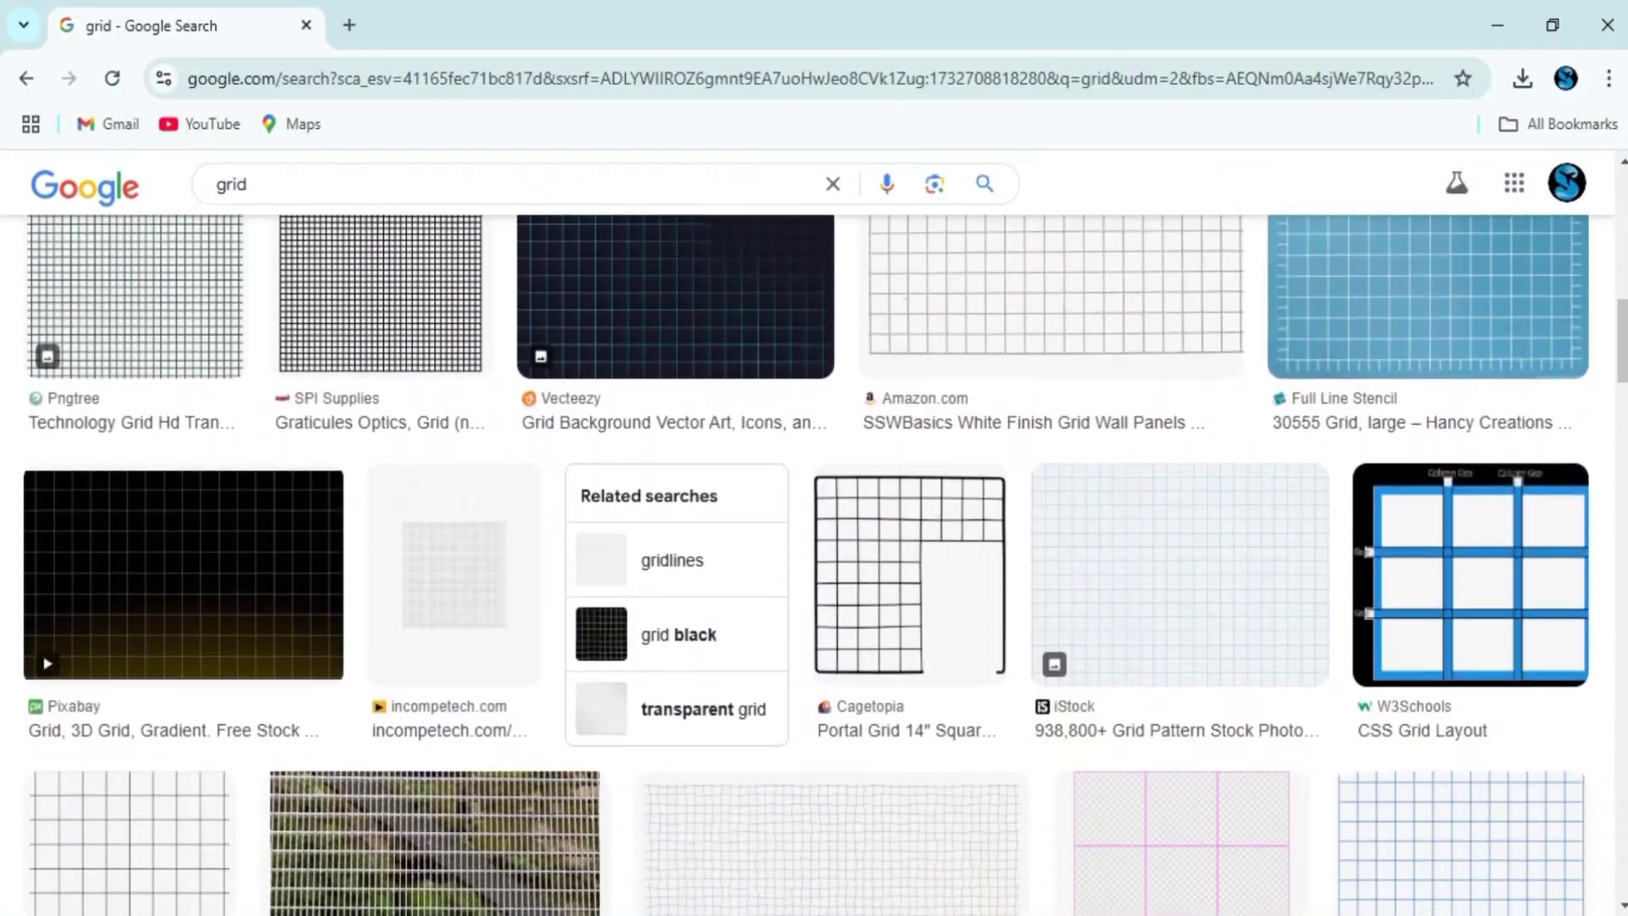
{"action": "scroll", "coordinate": [814, 560], "scroll_direction": "down", "scroll_amount": 10}
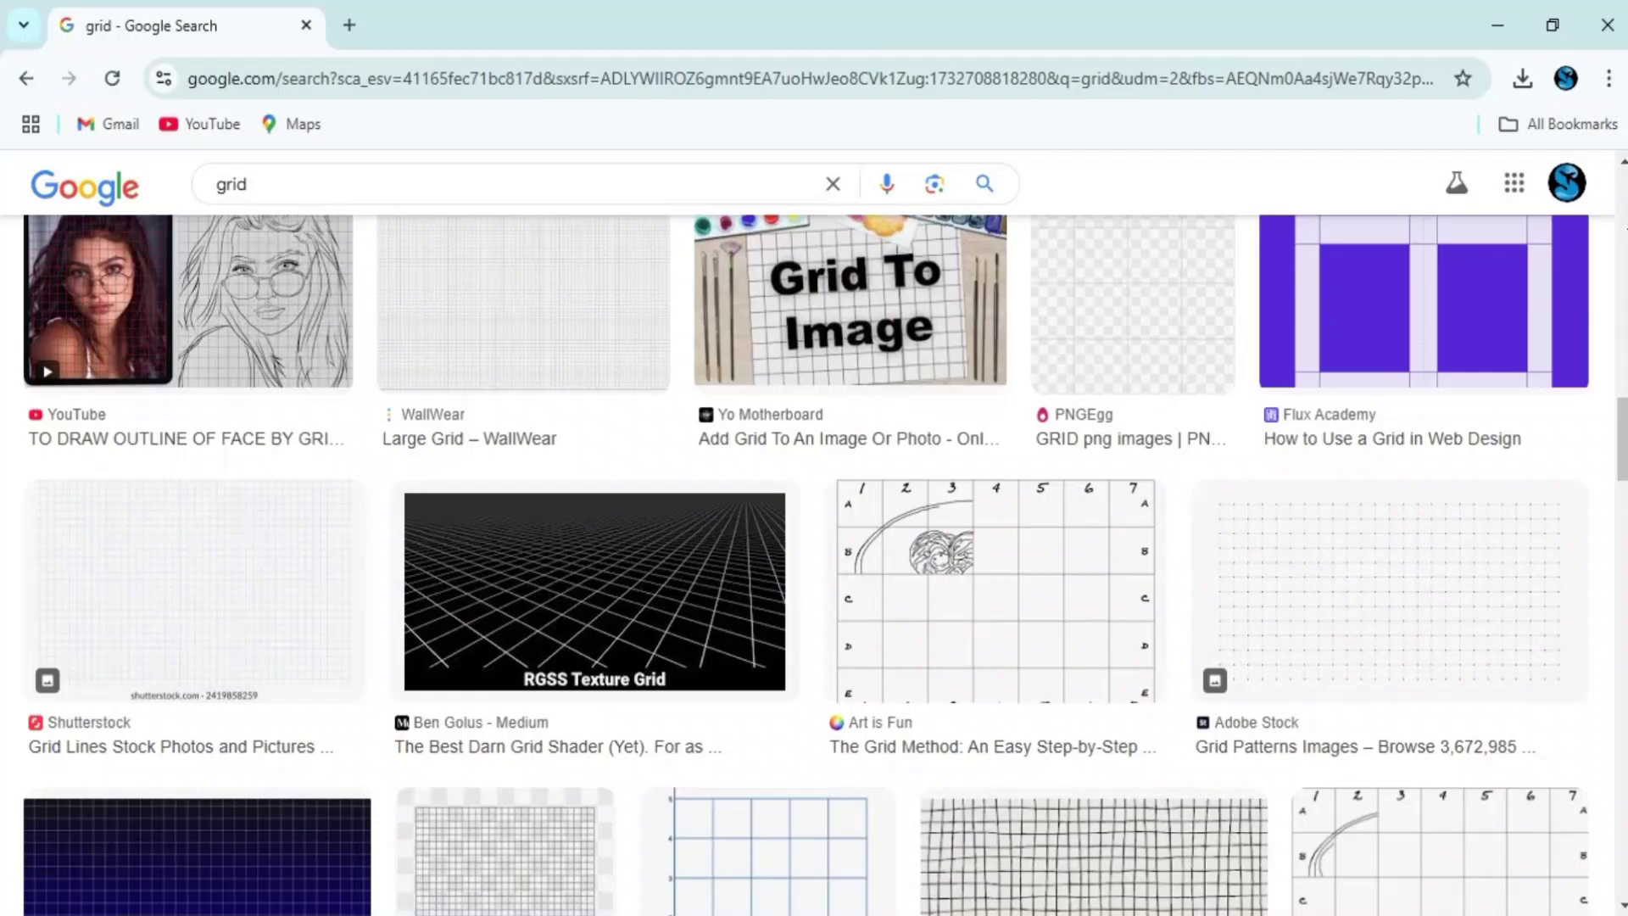
{"action": "scroll", "coordinate": [814, 560], "scroll_direction": "down", "scroll_amount": 7}
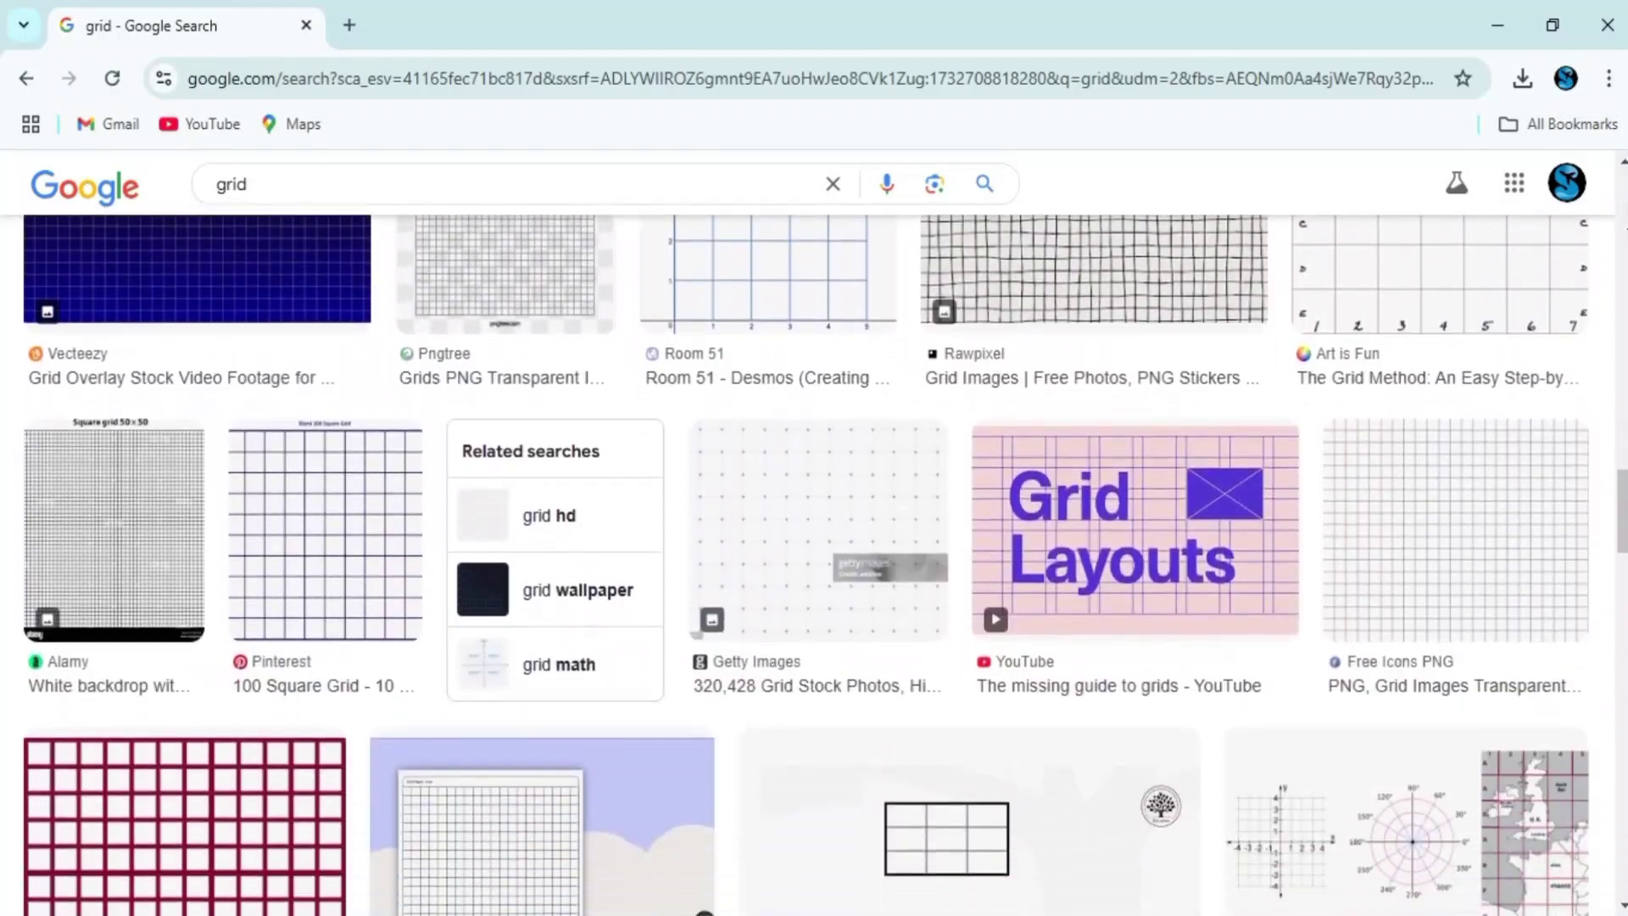
- Drag the grid image from Project Media onto Video 2 above the Rectangle and open its settings
{"action": "left_click", "coordinate": [848, 897]}
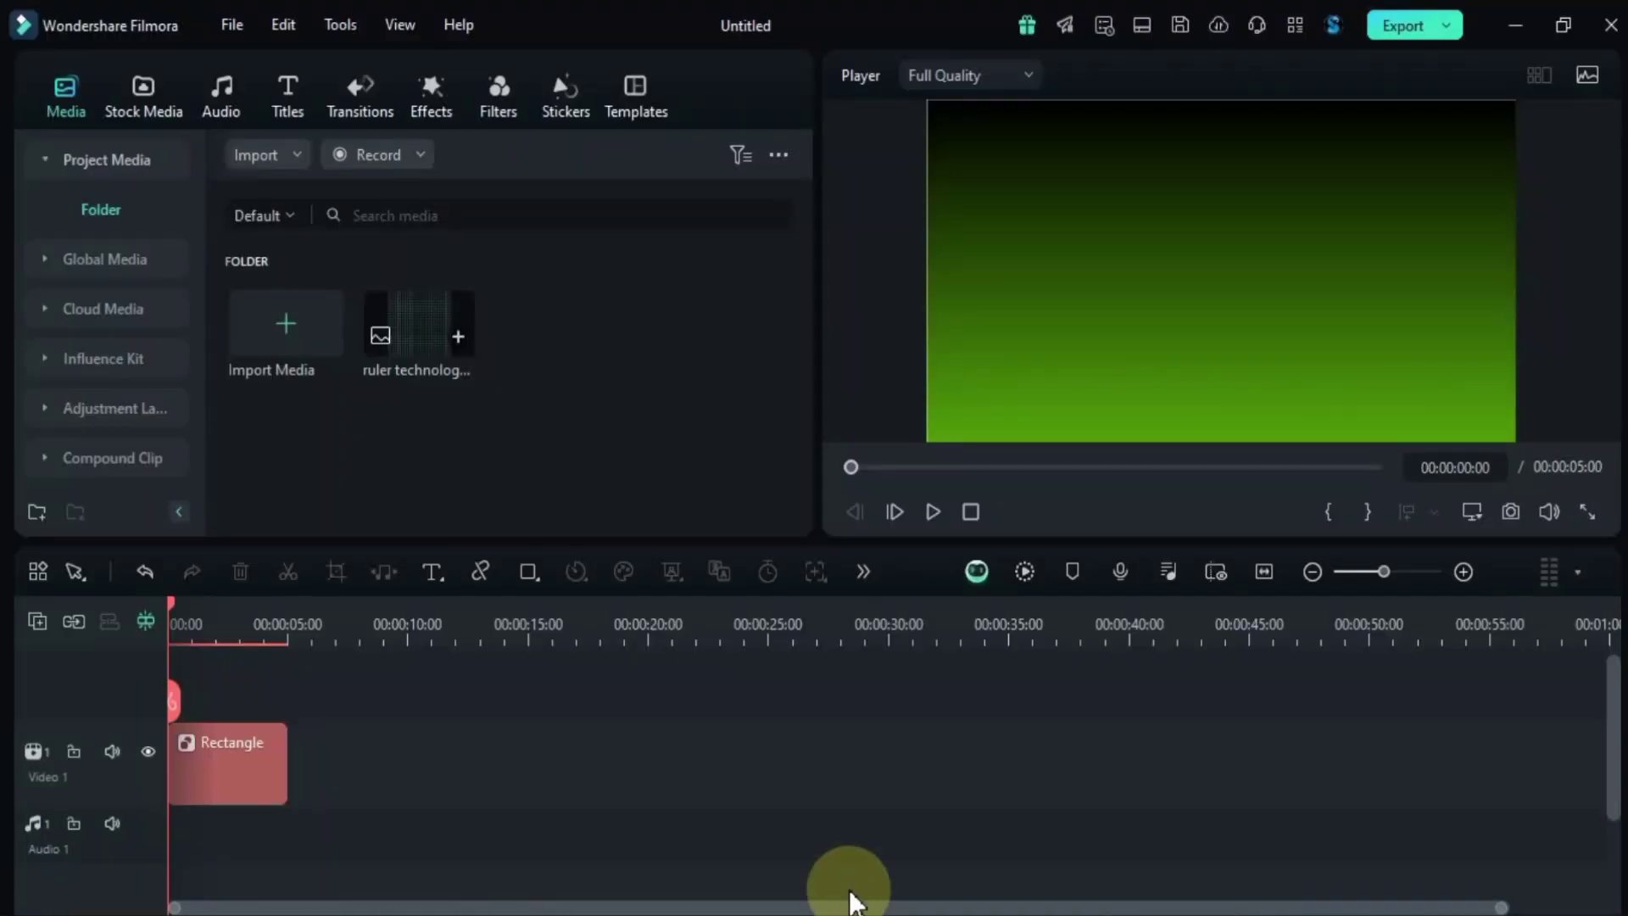
{"action": "left_click", "coordinate": [402, 355]}
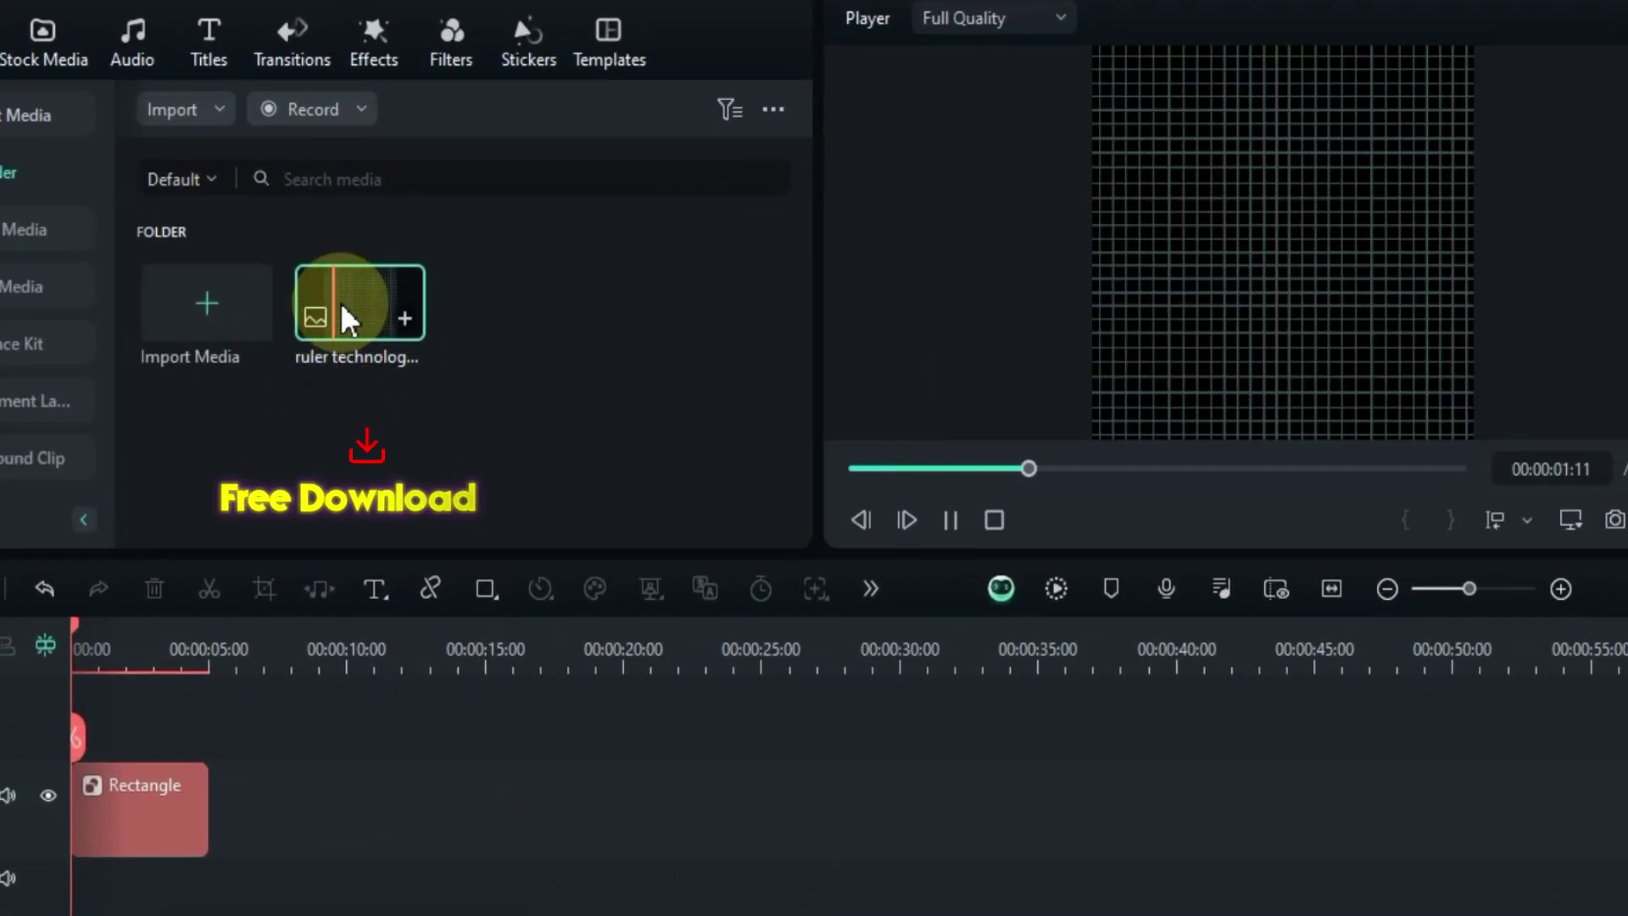
{"action": "left_click_drag", "start_coordinate": [342, 307], "coordinate": [170, 700]}
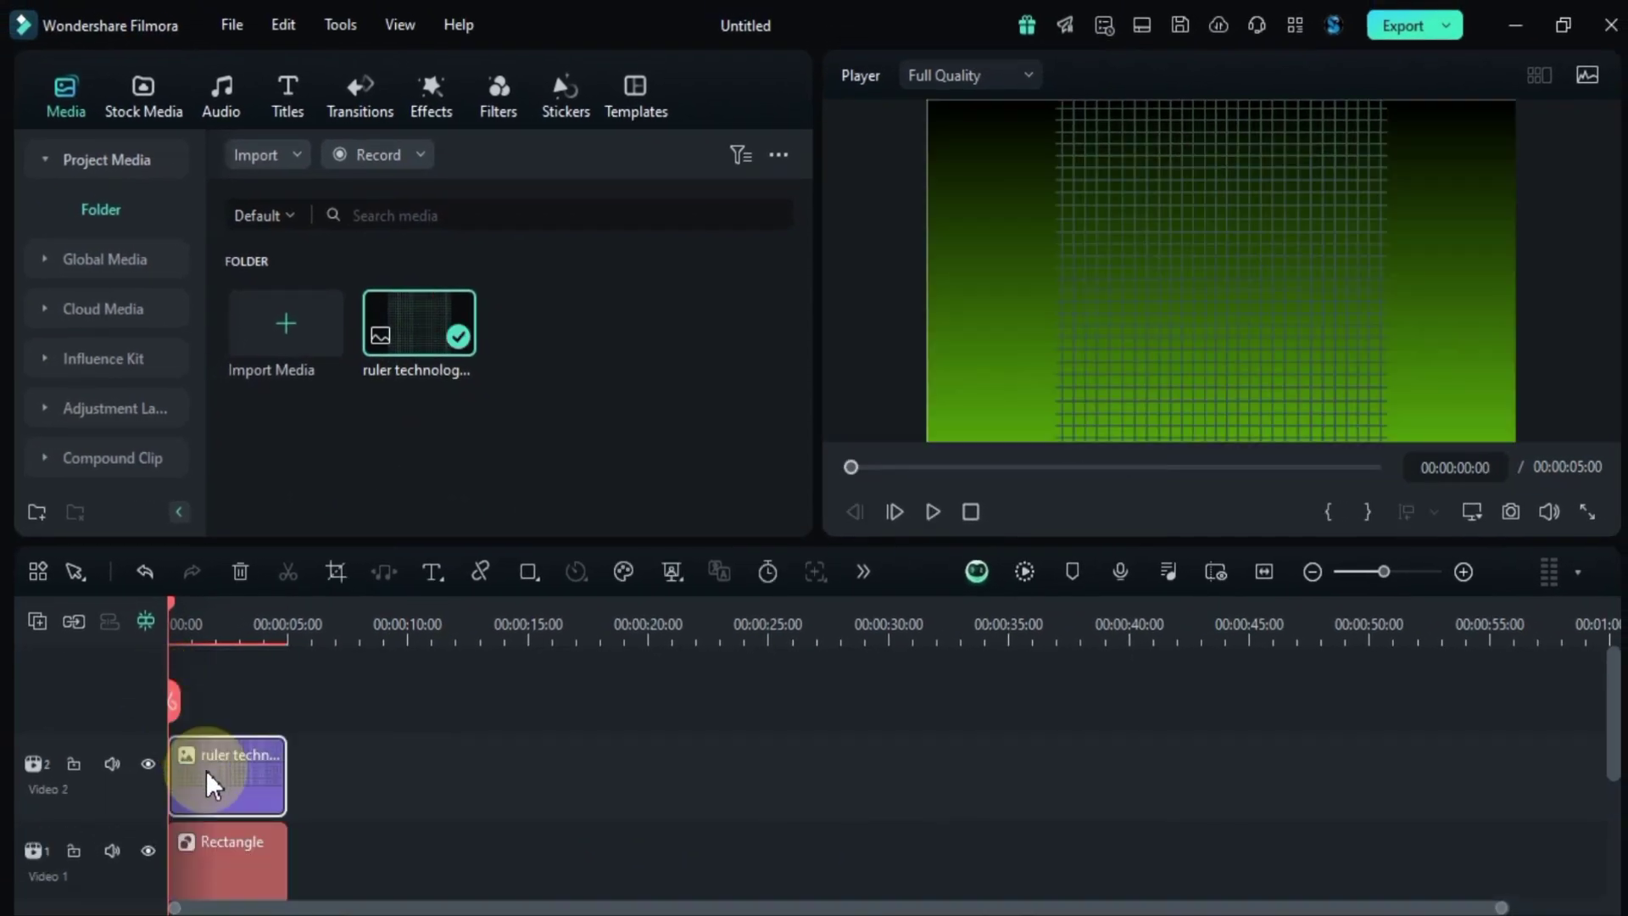
{"action": "double_click", "coordinate": [206, 770]}
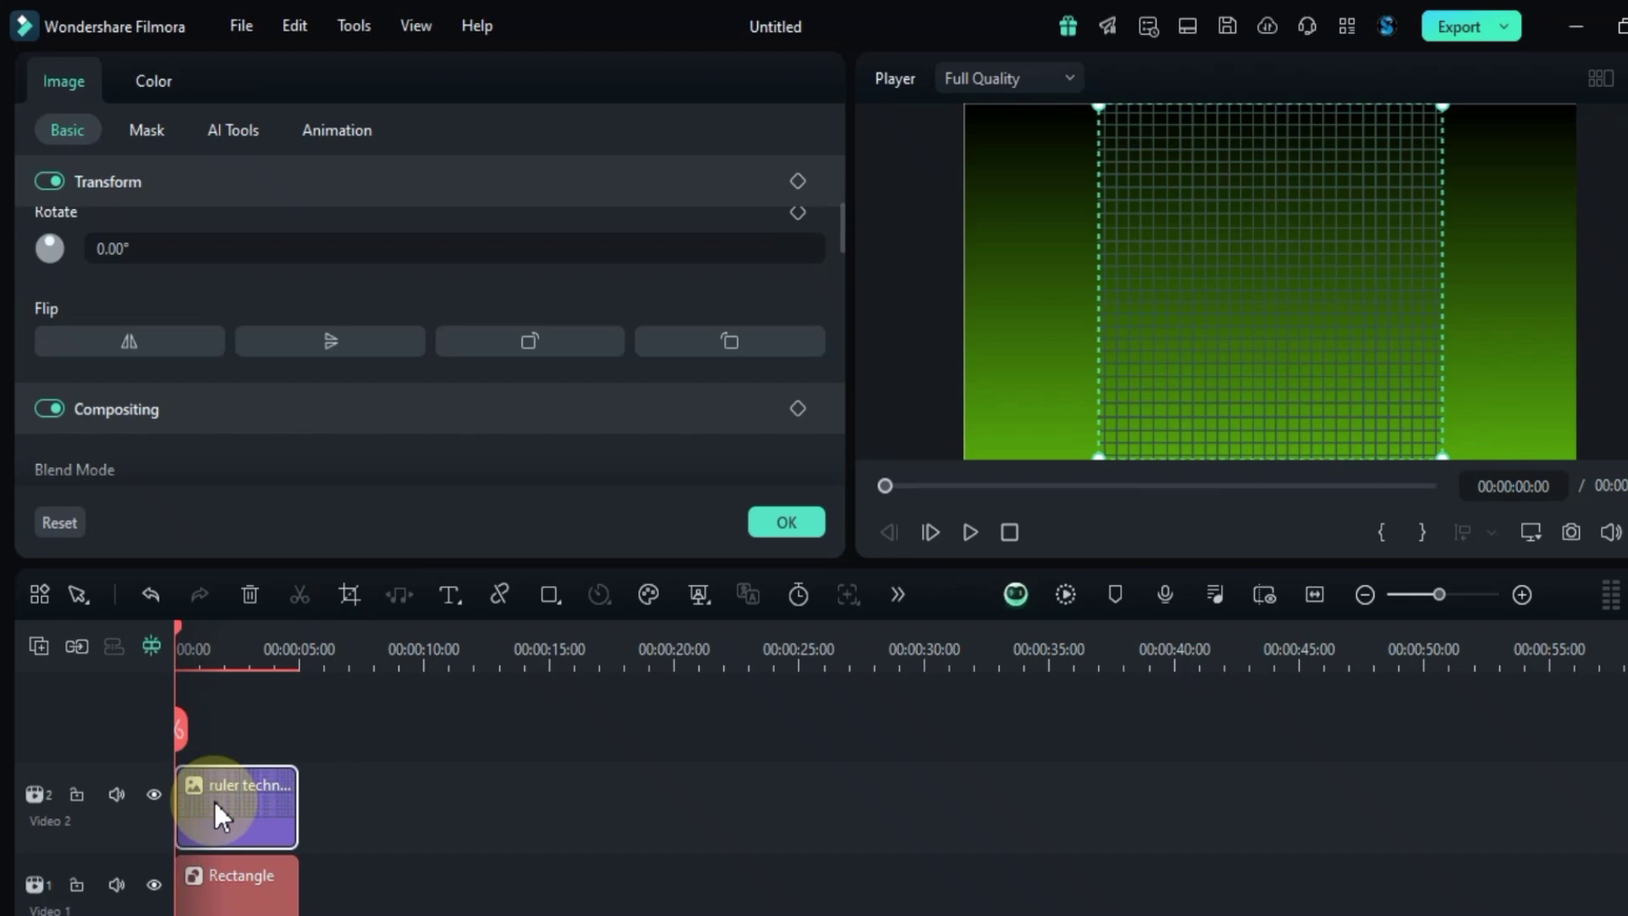
- Scale the grid image to 262% and set its Position Y to 868
{"action": "scroll", "coordinate": [475, 307], "scroll_direction": "up", "scroll_amount": 5}
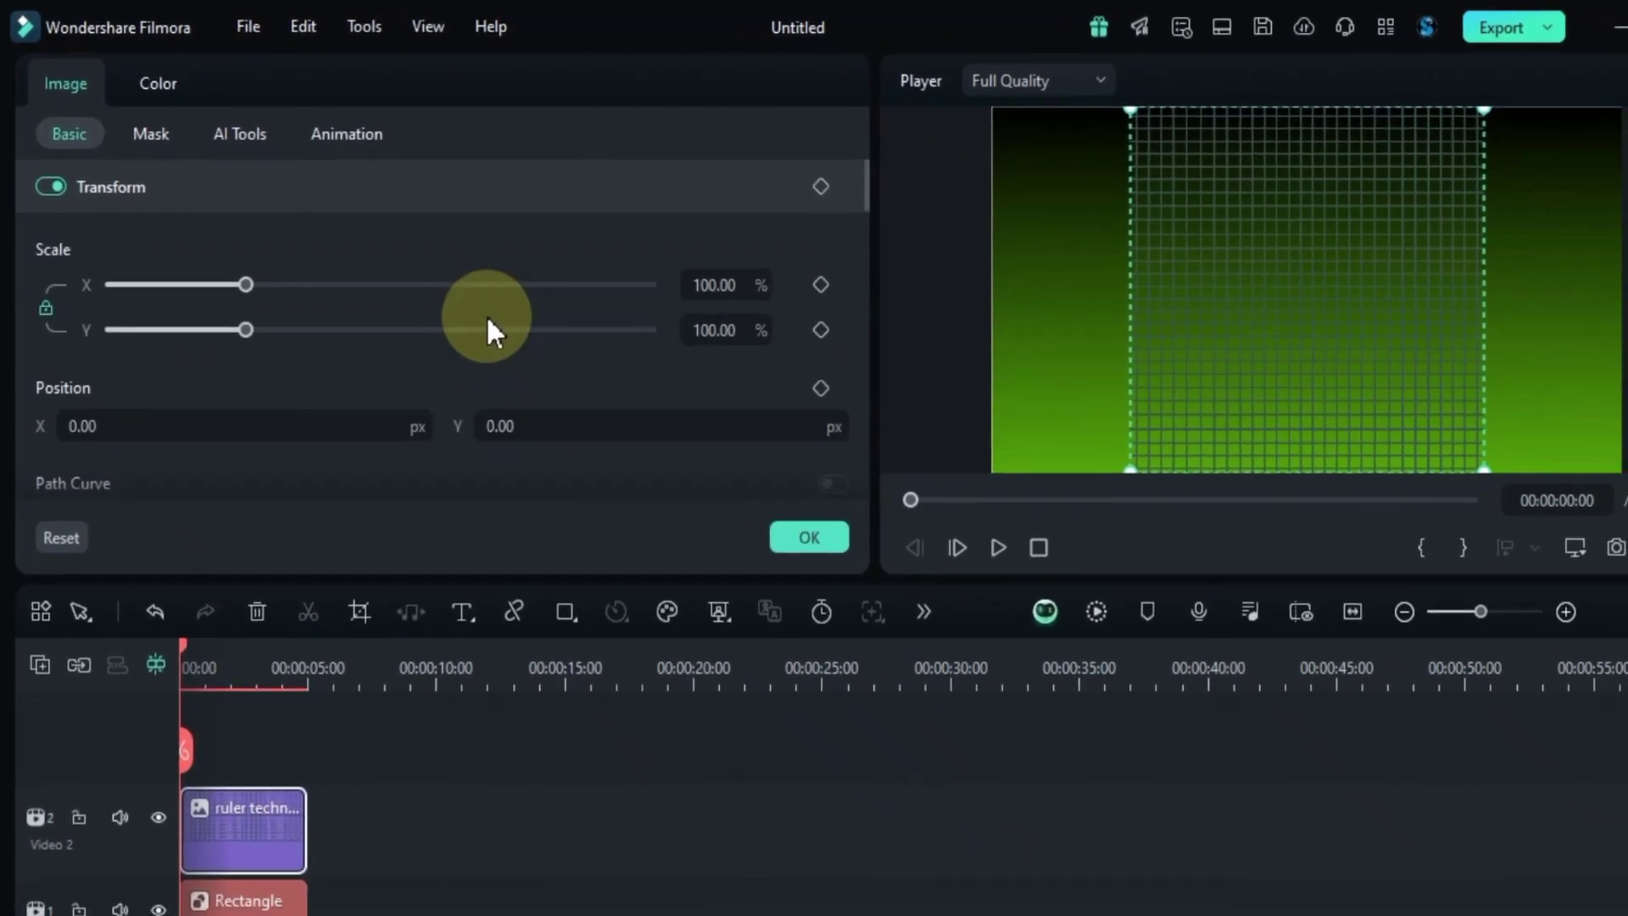
{"action": "left_click_drag", "start_coordinate": [708, 288], "coordinate": [667, 266]}
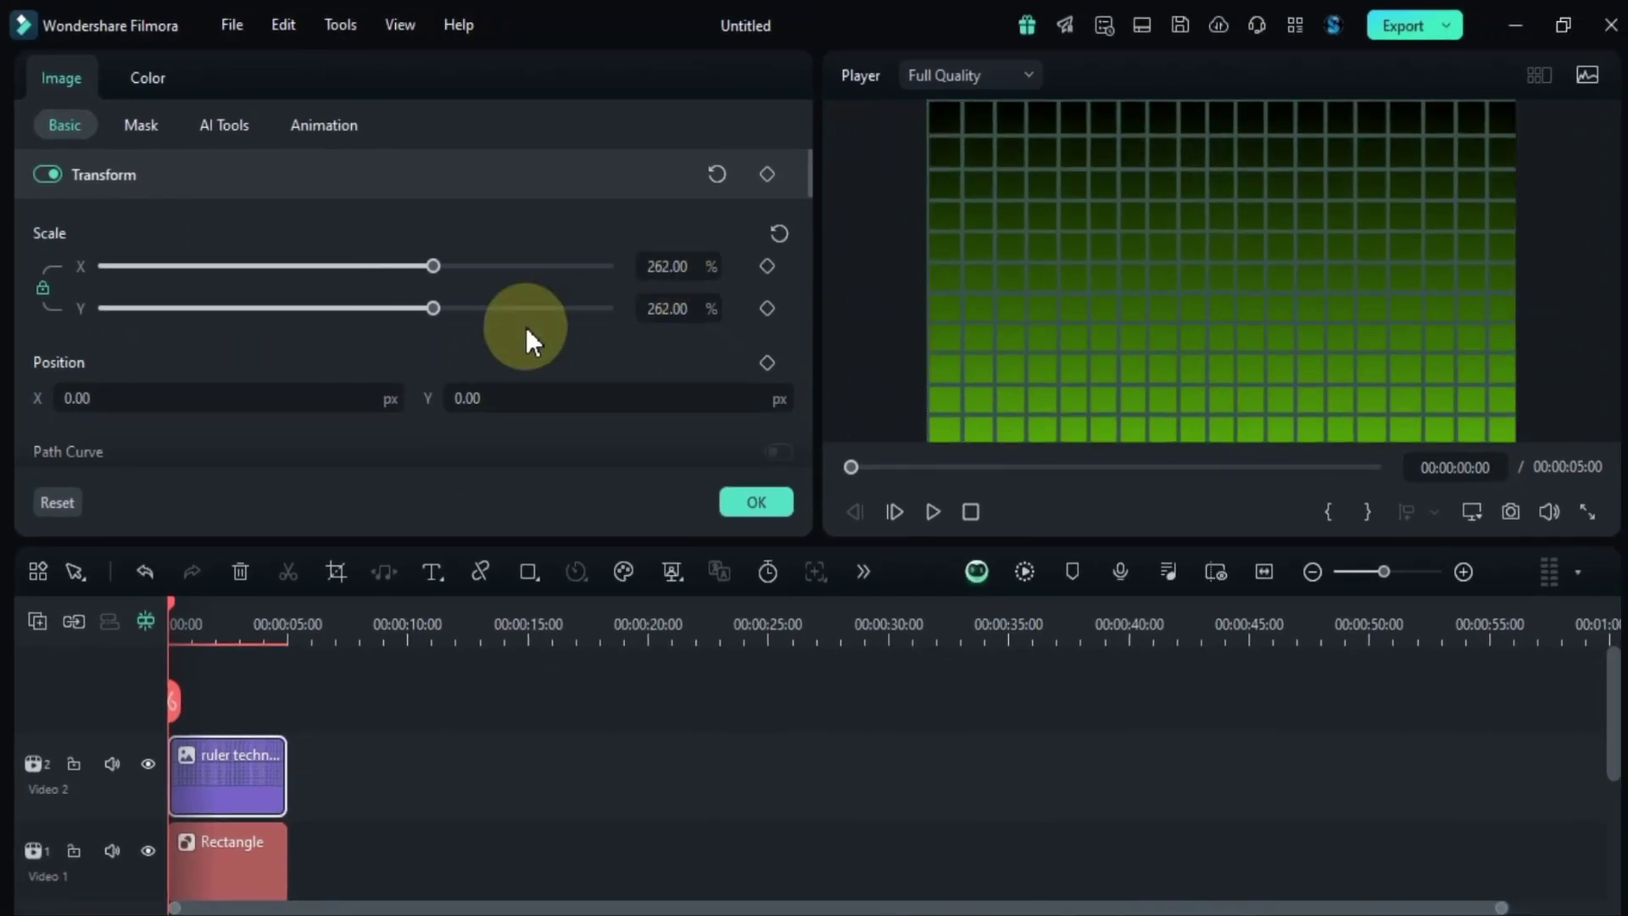
{"action": "mouse_move", "coordinate": [557, 390]}
{"action": "left_mouse_down"}
{"action": "mouse_move", "coordinate": [738, 400]}
{"action": "mouse_move", "coordinate": [631, 365]}
{"action": "mouse_move", "coordinate": [563, 389]}
{"action": "left_mouse_up"}
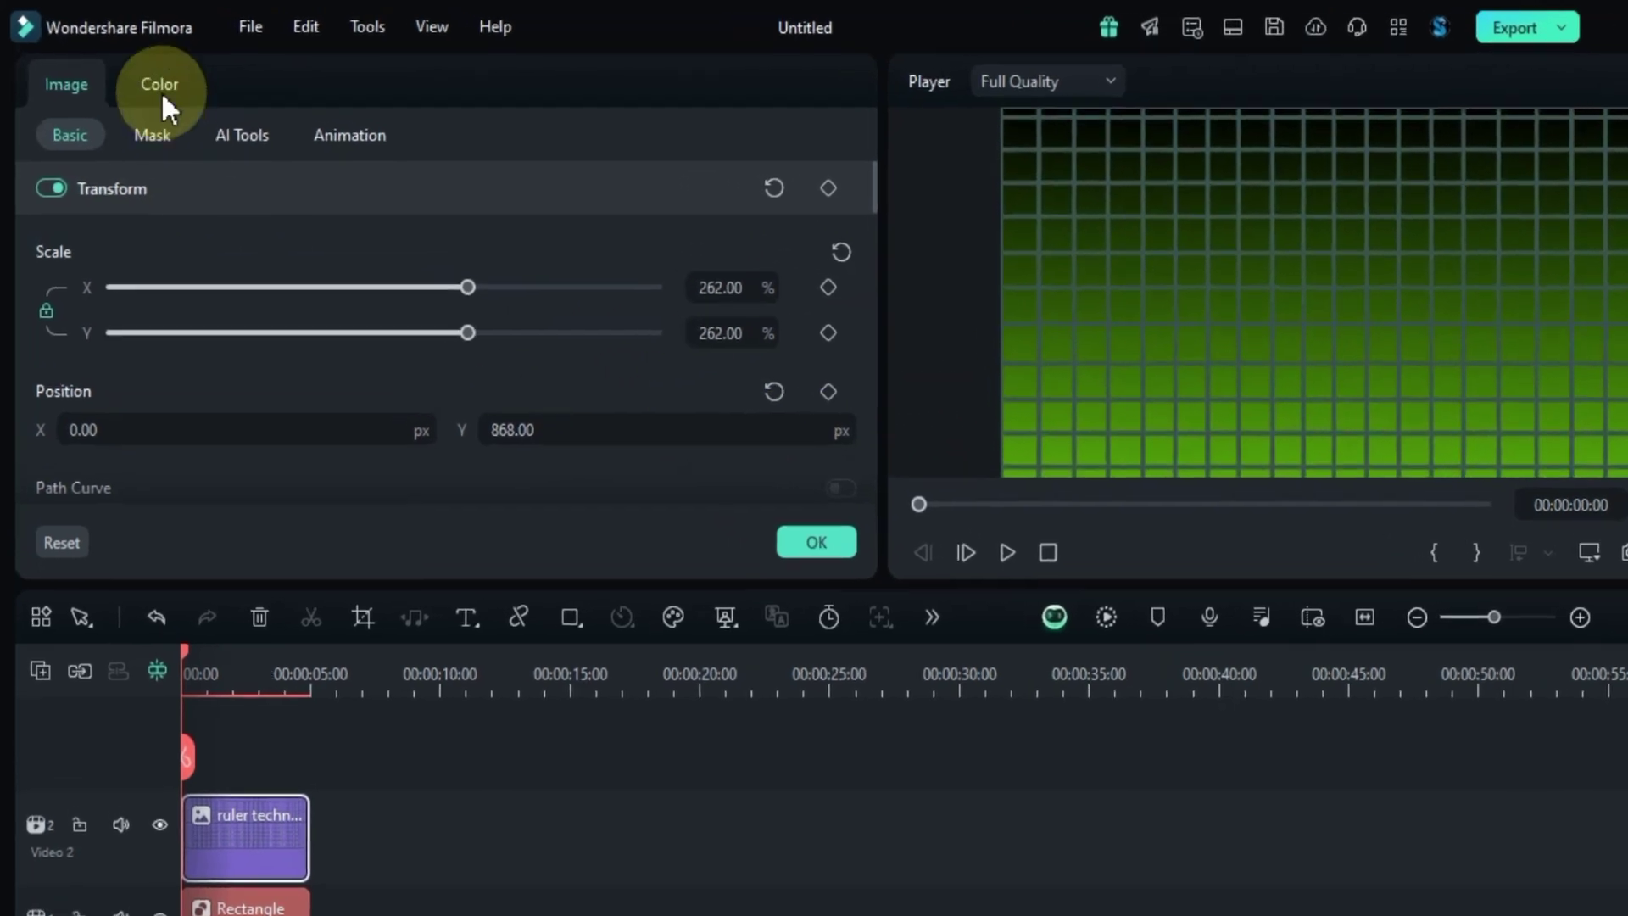
- On the Color tab, drag the grid's Exposure down to -100
{"action": "left_click", "coordinate": [161, 89]}
{"action": "scroll", "coordinate": [759, 398], "scroll_direction": "down", "scroll_amount": 10}
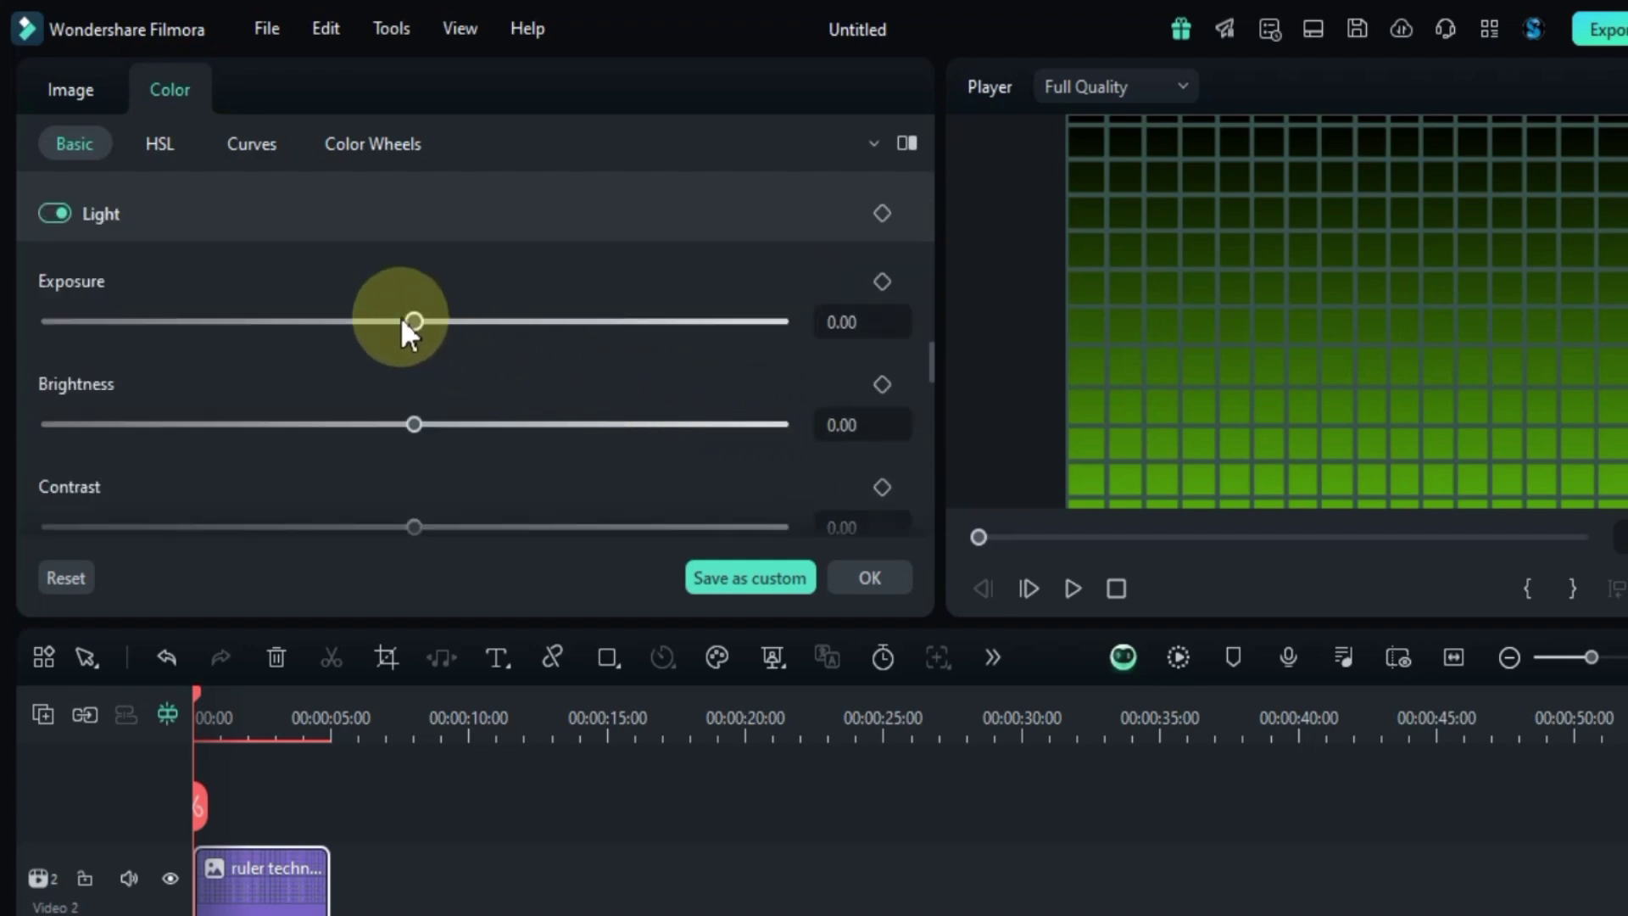
{"action": "left_click_drag", "start_coordinate": [402, 320], "coordinate": [734, 369]}
{"action": "left_click_drag", "start_coordinate": [647, 316], "coordinate": [4, 312]}
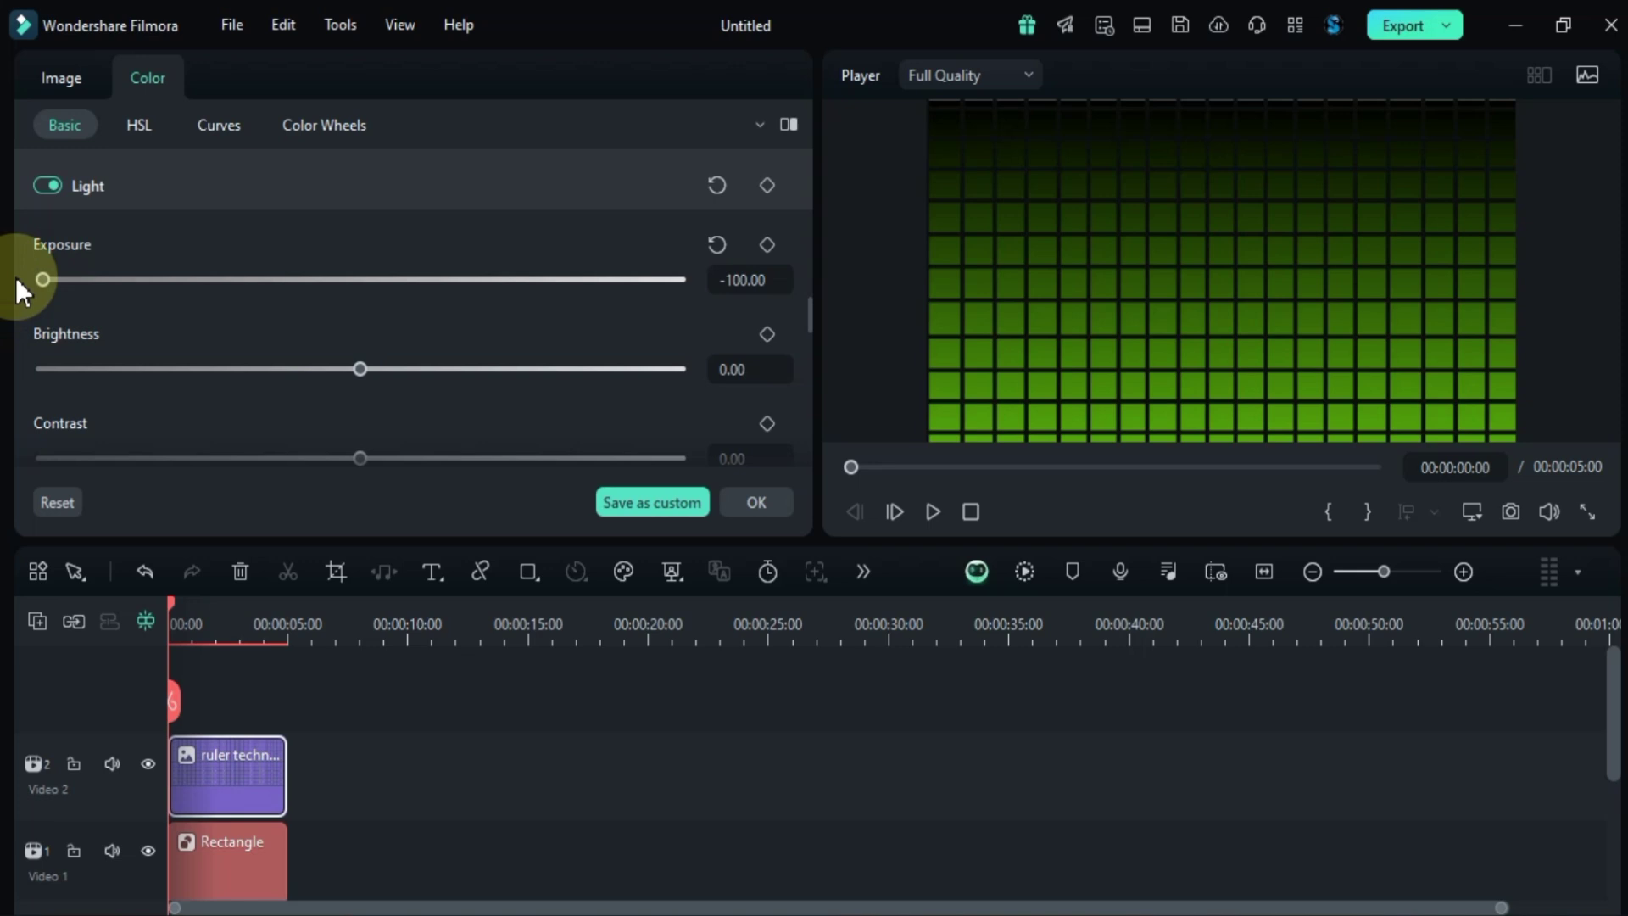
- Lower the grid image's Compositing Opacity to 27
{"action": "left_click", "coordinate": [44, 82]}
{"action": "scroll", "coordinate": [472, 260], "scroll_direction": "down", "scroll_amount": 5}
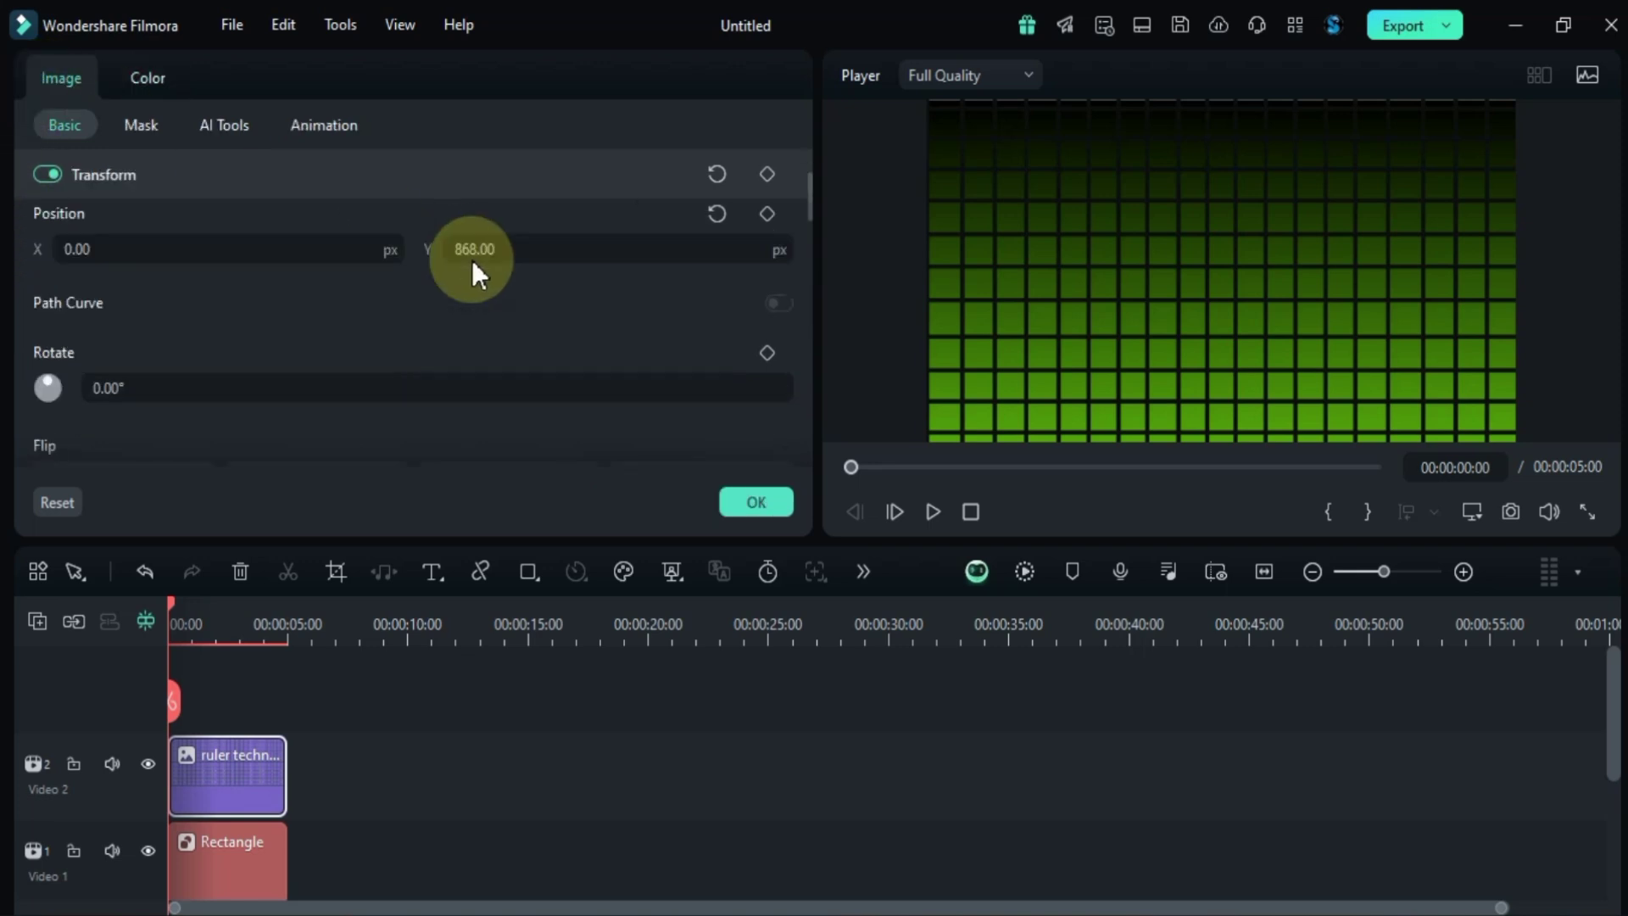
{"action": "scroll", "coordinate": [471, 318], "scroll_direction": "down", "scroll_amount": 3}
{"action": "left_click_drag", "start_coordinate": [598, 364], "coordinate": [208, 392]}
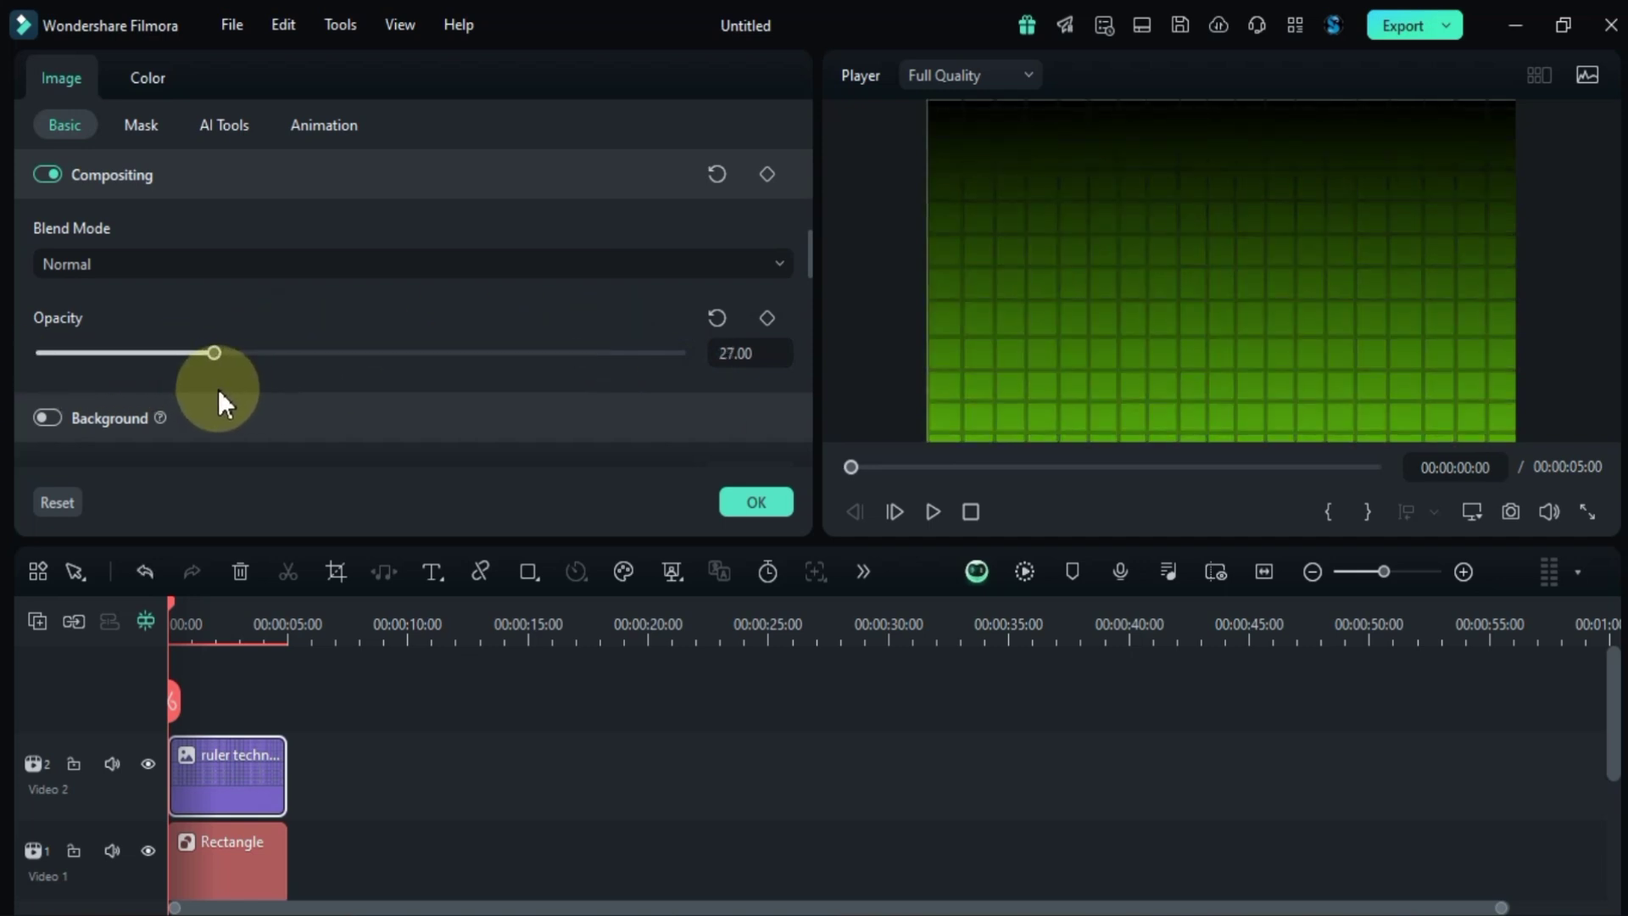
{"action": "scroll", "coordinate": [365, 352], "scroll_direction": "up", "scroll_amount": 8}
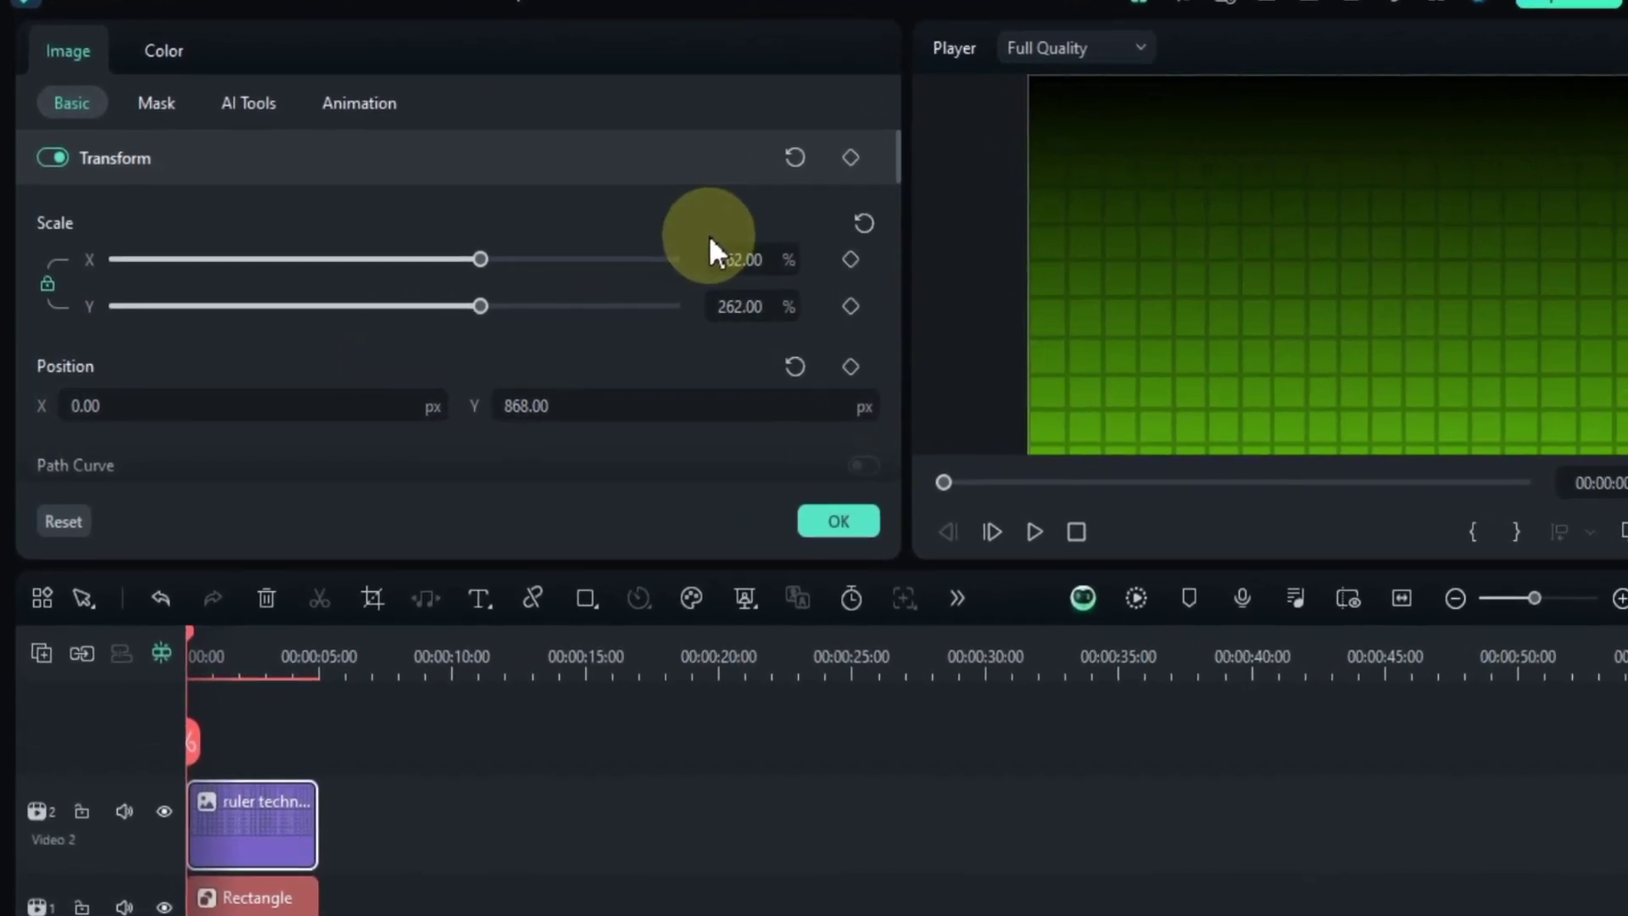
- Add Transform keyframes at 0s and at the clip's end, moving the grid upward
{"action": "left_click", "coordinate": [852, 157]}
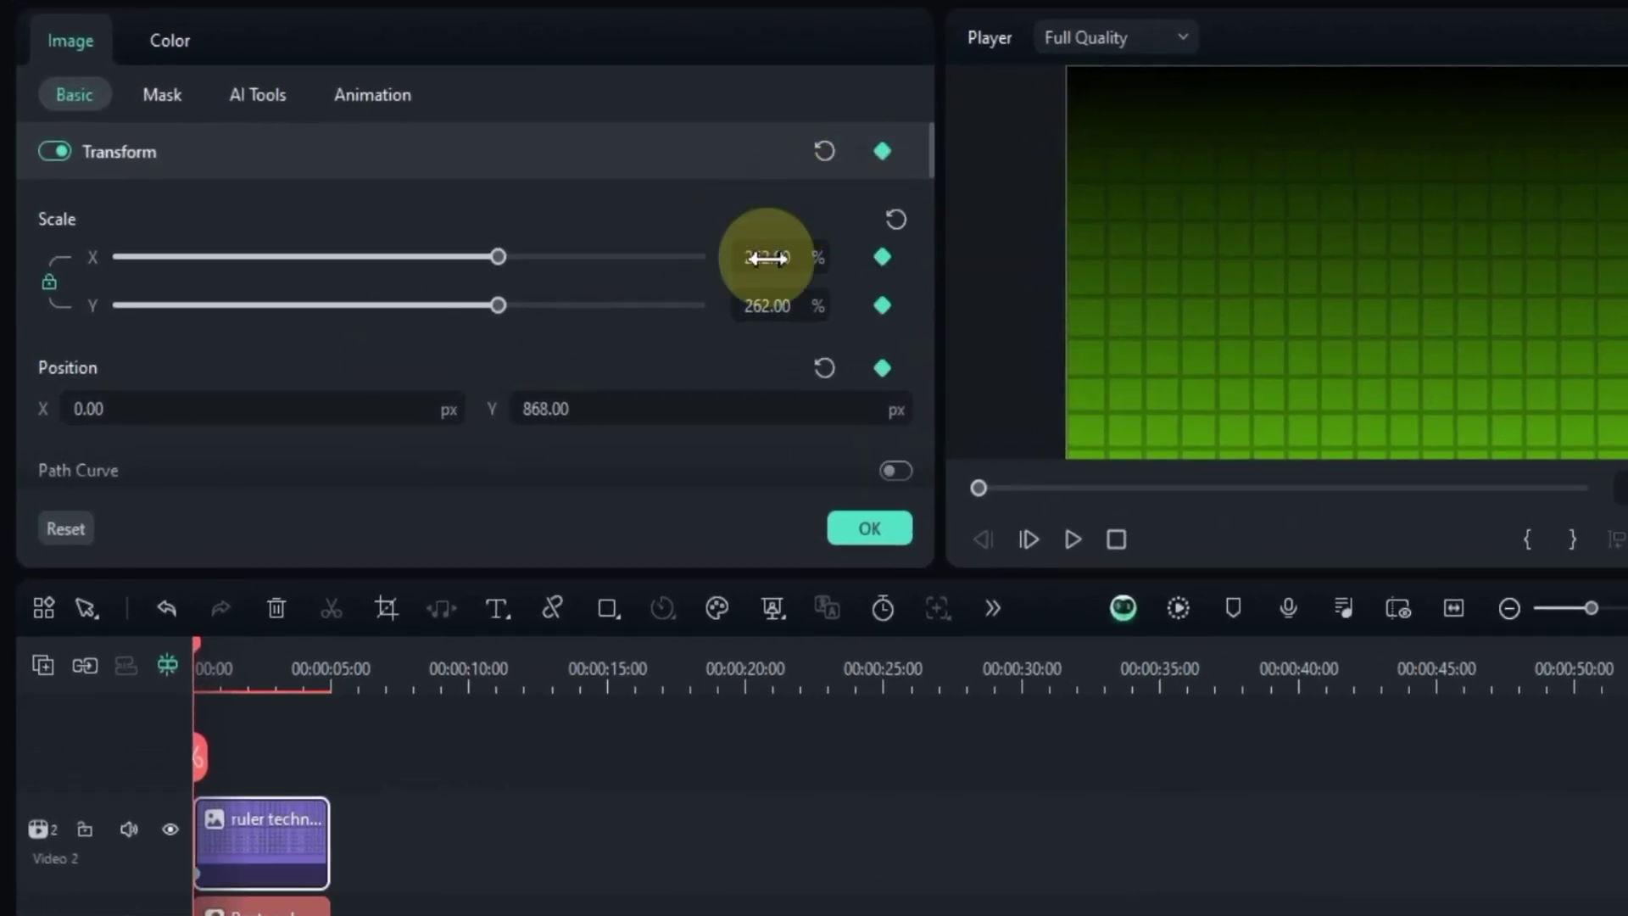
{"action": "left_click_drag", "start_coordinate": [212, 647], "coordinate": [312, 675]}
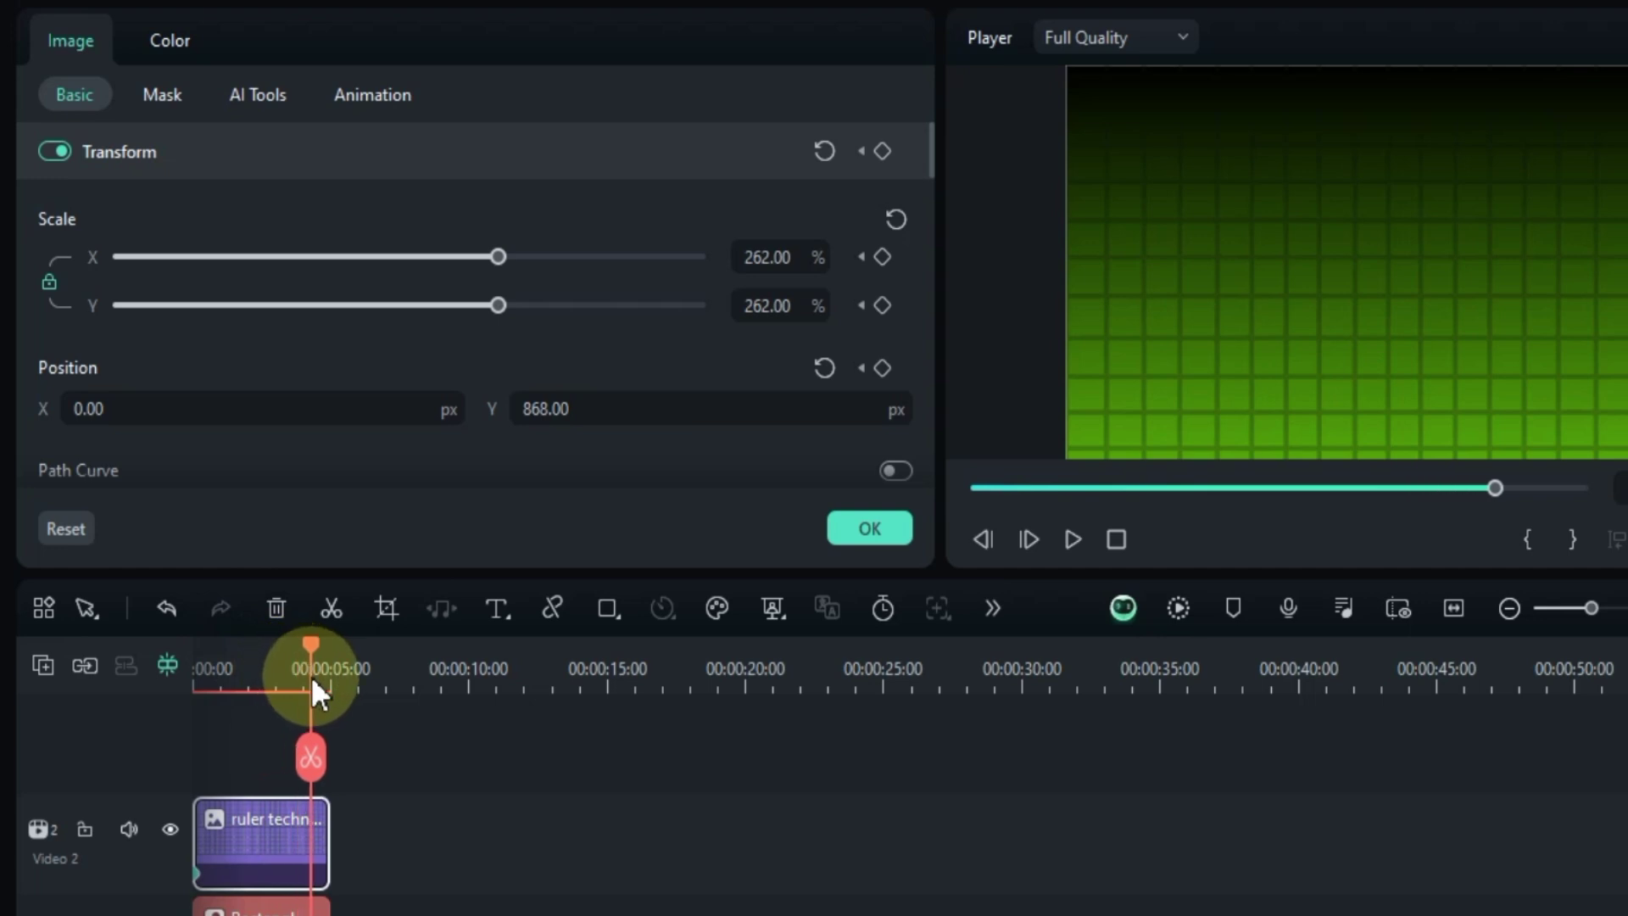
{"action": "left_click", "coordinate": [882, 152]}
{"action": "mouse_move", "coordinate": [765, 418]}
{"action": "left_mouse_down"}
{"action": "mouse_move", "coordinate": [721, 417]}
{"action": "mouse_move", "coordinate": [762, 418]}
{"action": "left_mouse_up"}
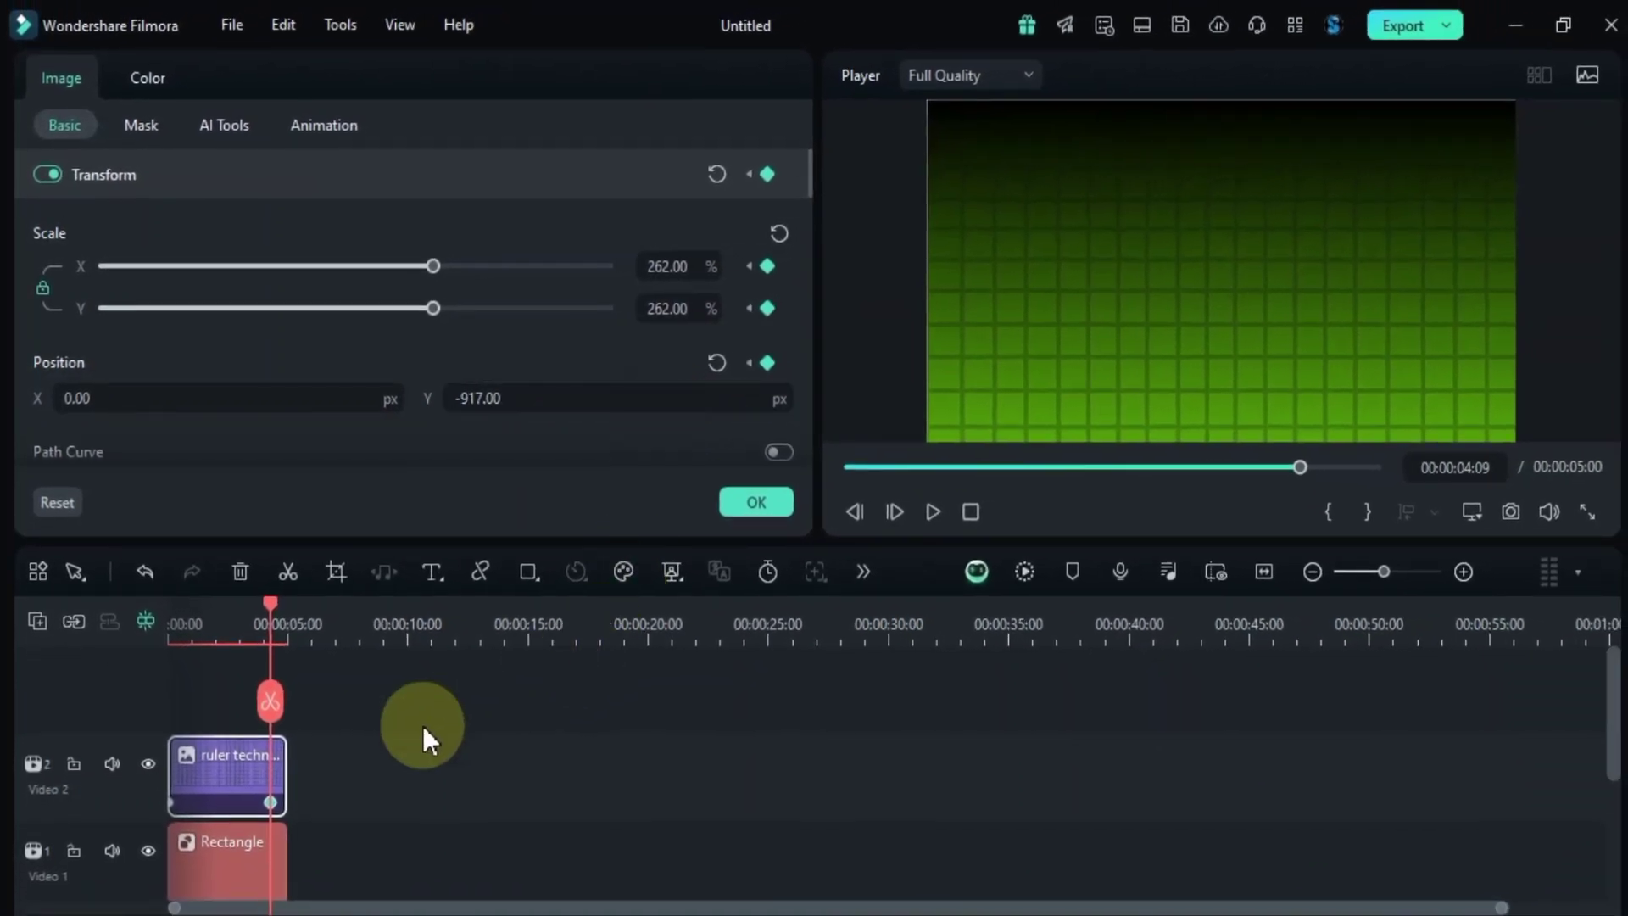
{"action": "left_click_drag", "start_coordinate": [270, 802], "coordinate": [299, 800]}
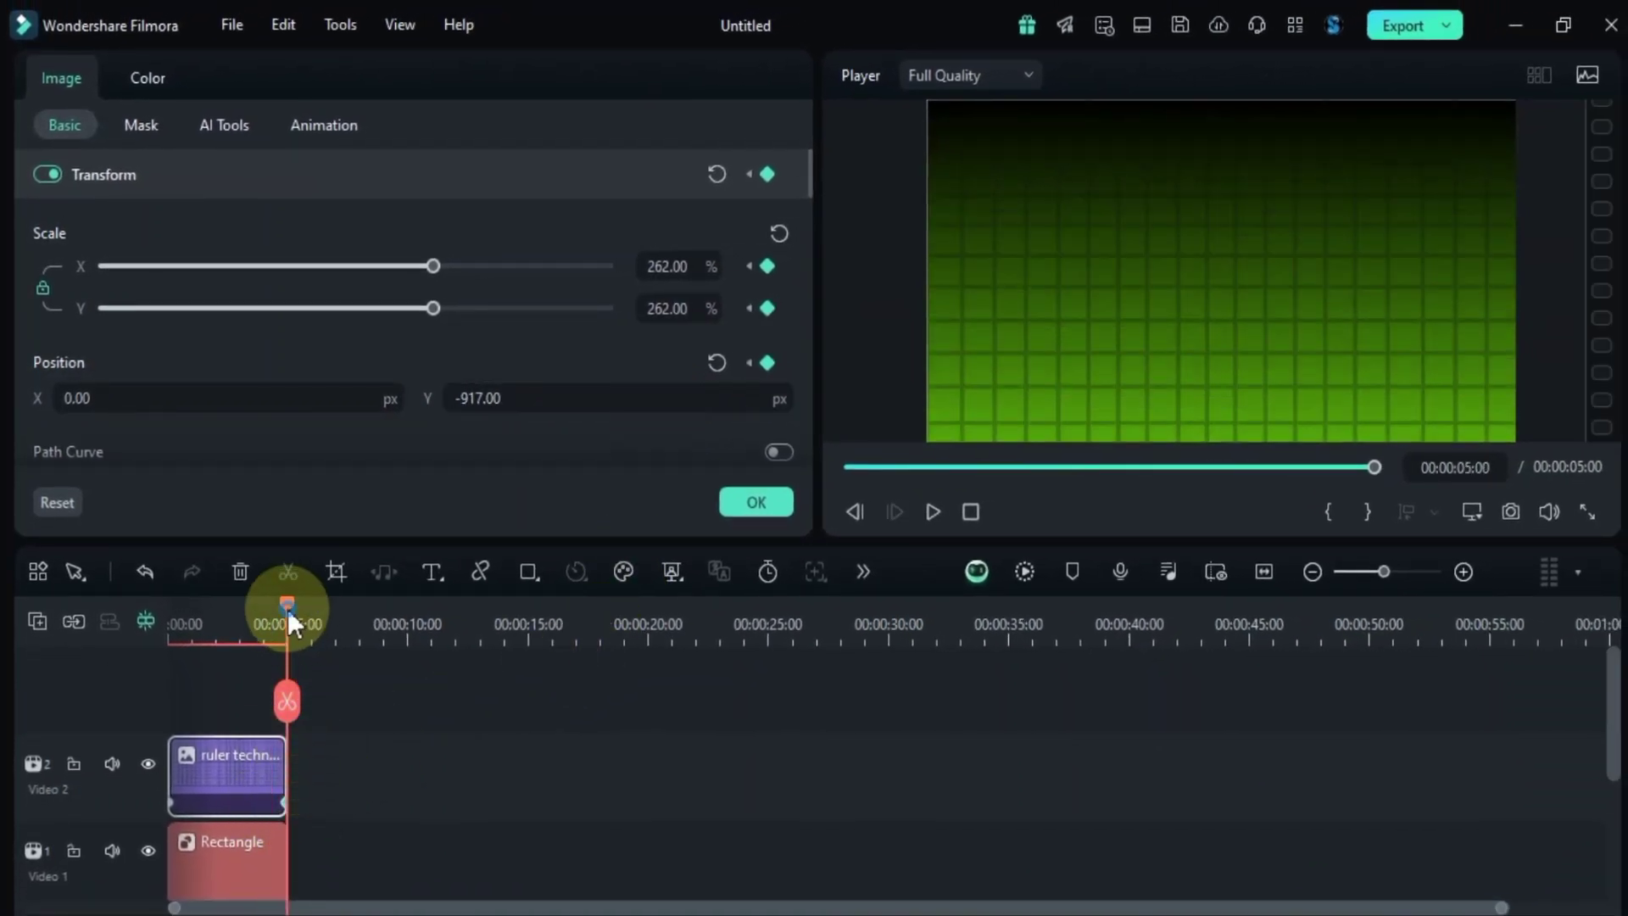
- Preview the grid slide and fine-tune its end Position Y to -244
{"action": "left_click_drag", "start_coordinate": [287, 609], "coordinate": [158, 636]}
{"action": "left_click", "coordinate": [937, 514]}
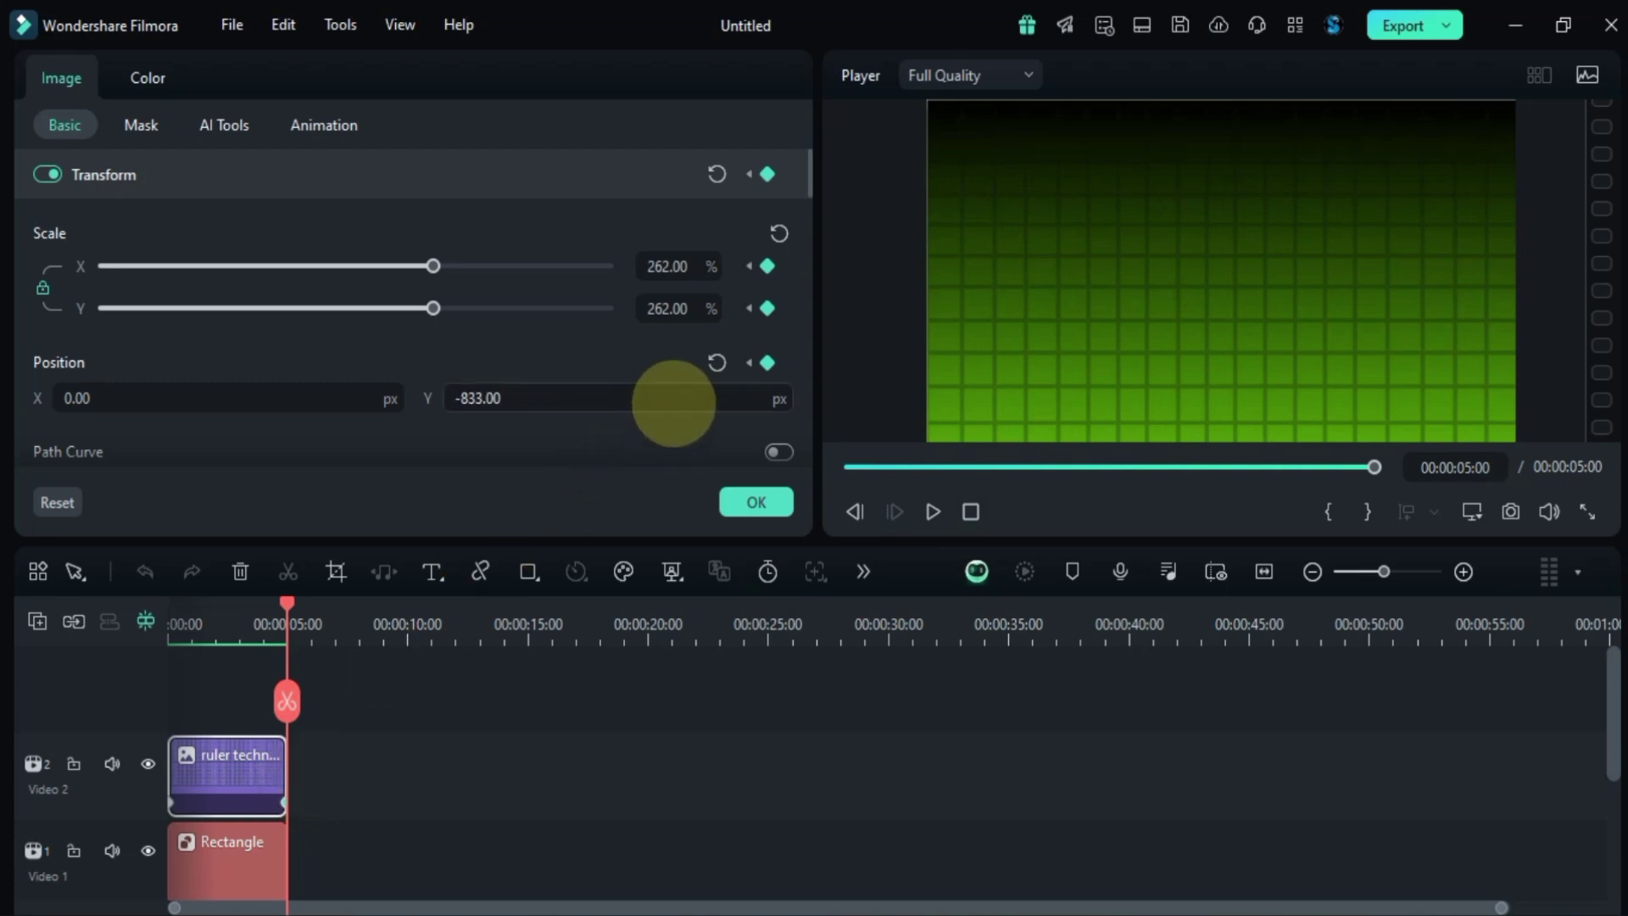
{"action": "left_click_drag", "start_coordinate": [672, 404], "coordinate": [653, 404]}
{"action": "left_click_drag", "start_coordinate": [286, 603], "coordinate": [170, 629]}
{"action": "left_click", "coordinate": [932, 514]}
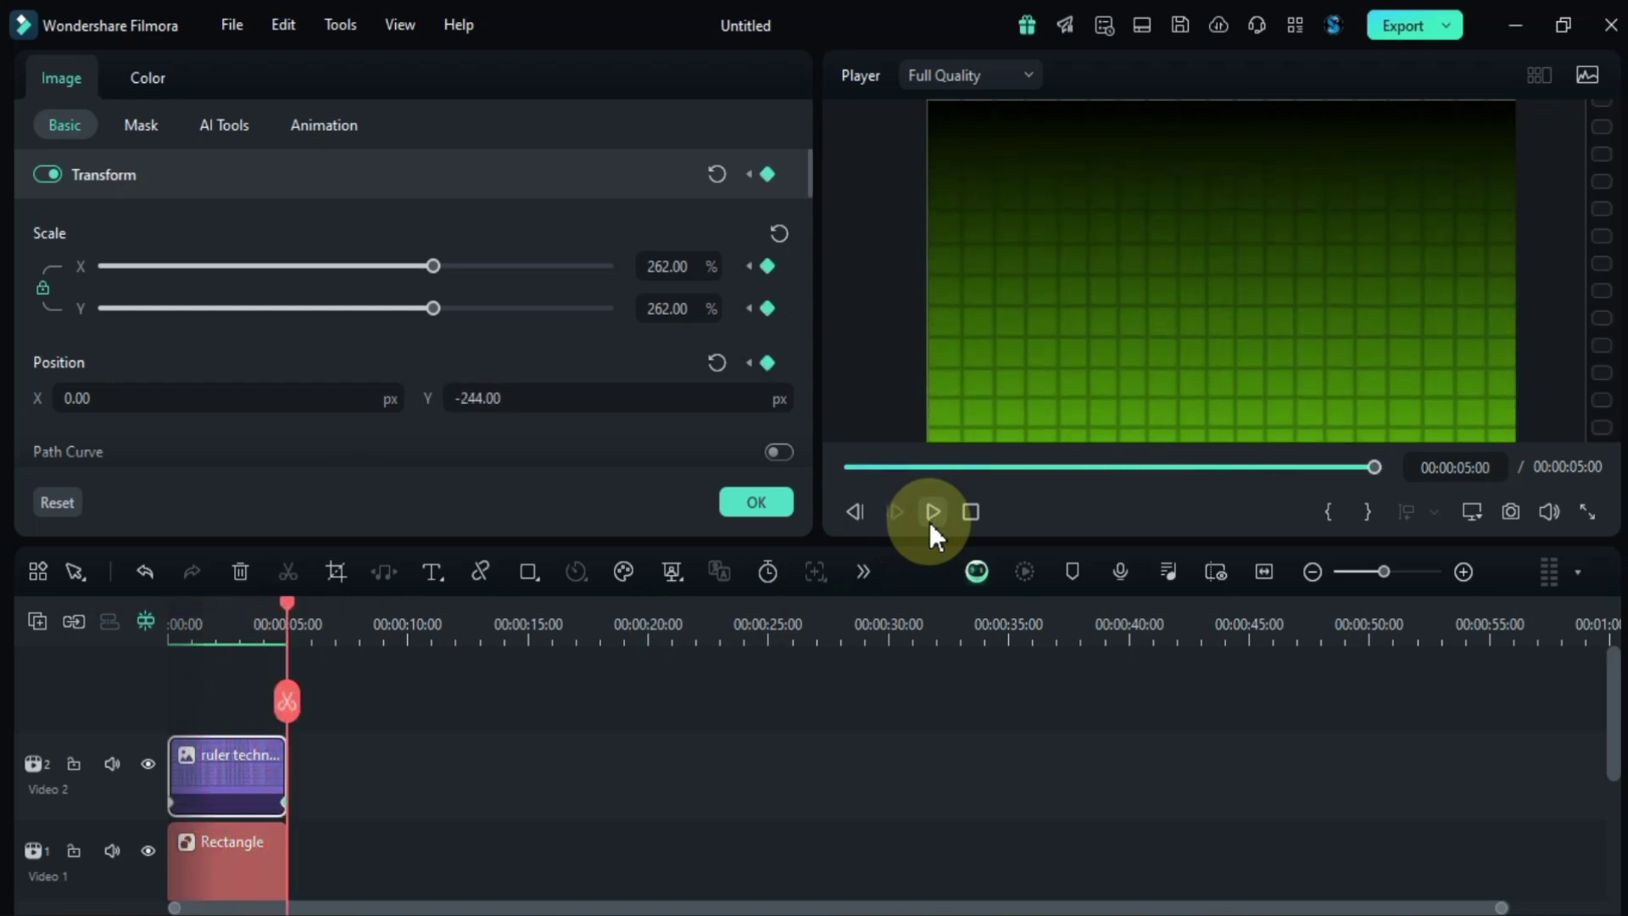
- Change the Rectangle's gradient start colour, trying purple before settling on yellow, and preview
{"action": "left_click", "coordinate": [219, 873]}
{"action": "left_click", "coordinate": [220, 636]}
{"action": "scroll", "coordinate": [450, 319], "scroll_direction": "down", "scroll_amount": 6}
{"action": "left_click", "coordinate": [63, 319]}
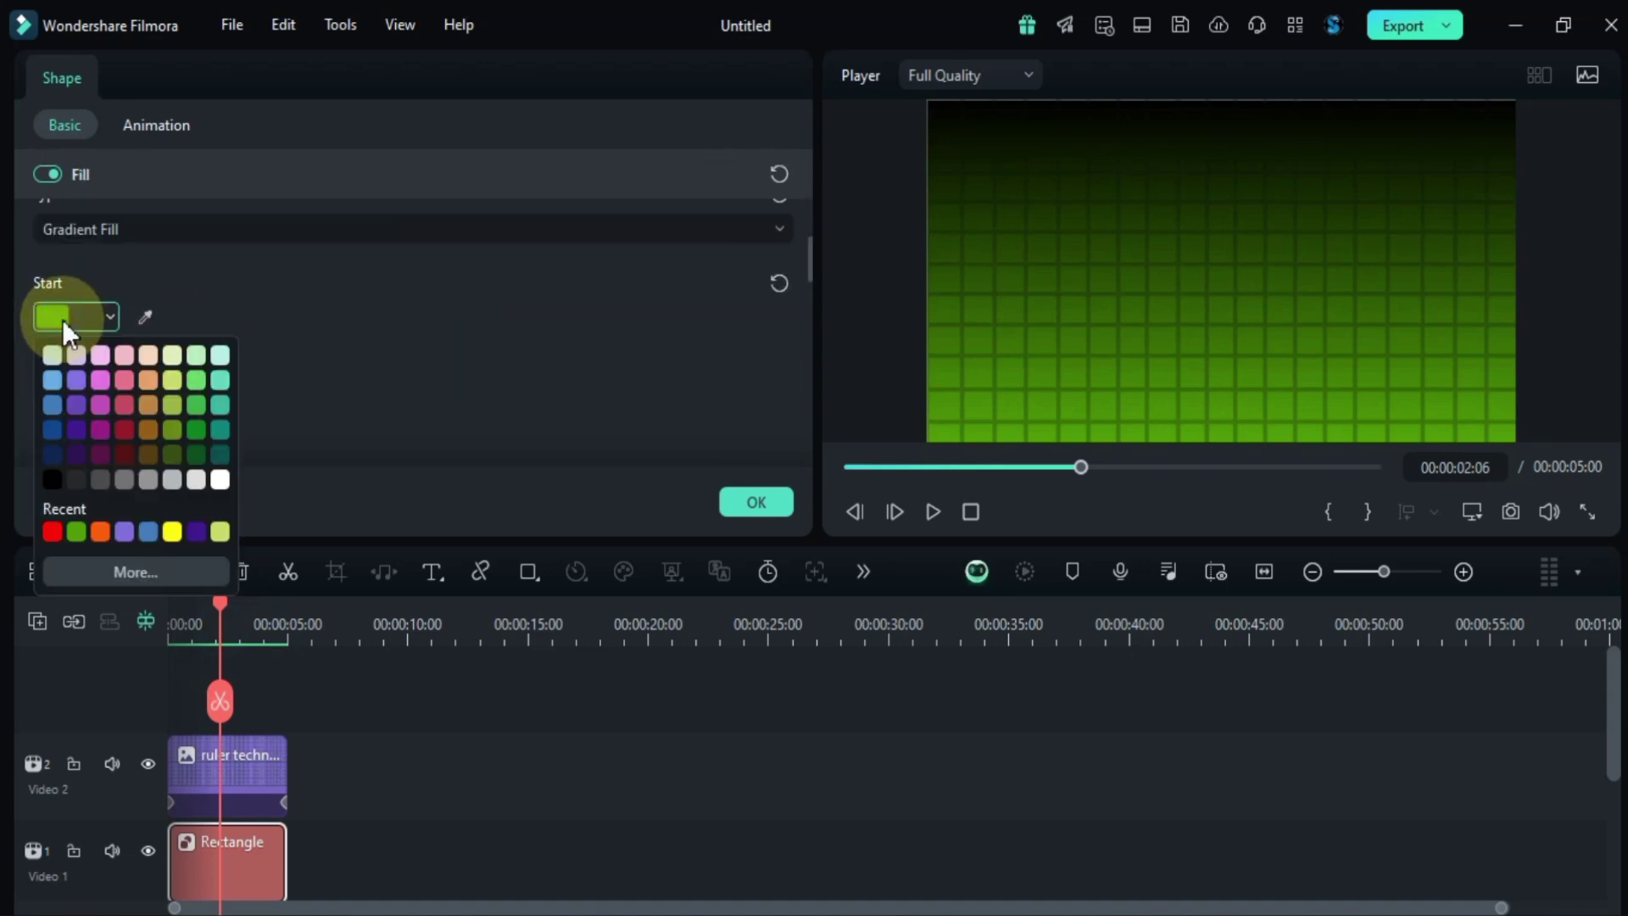
{"action": "left_click", "coordinate": [127, 531]}
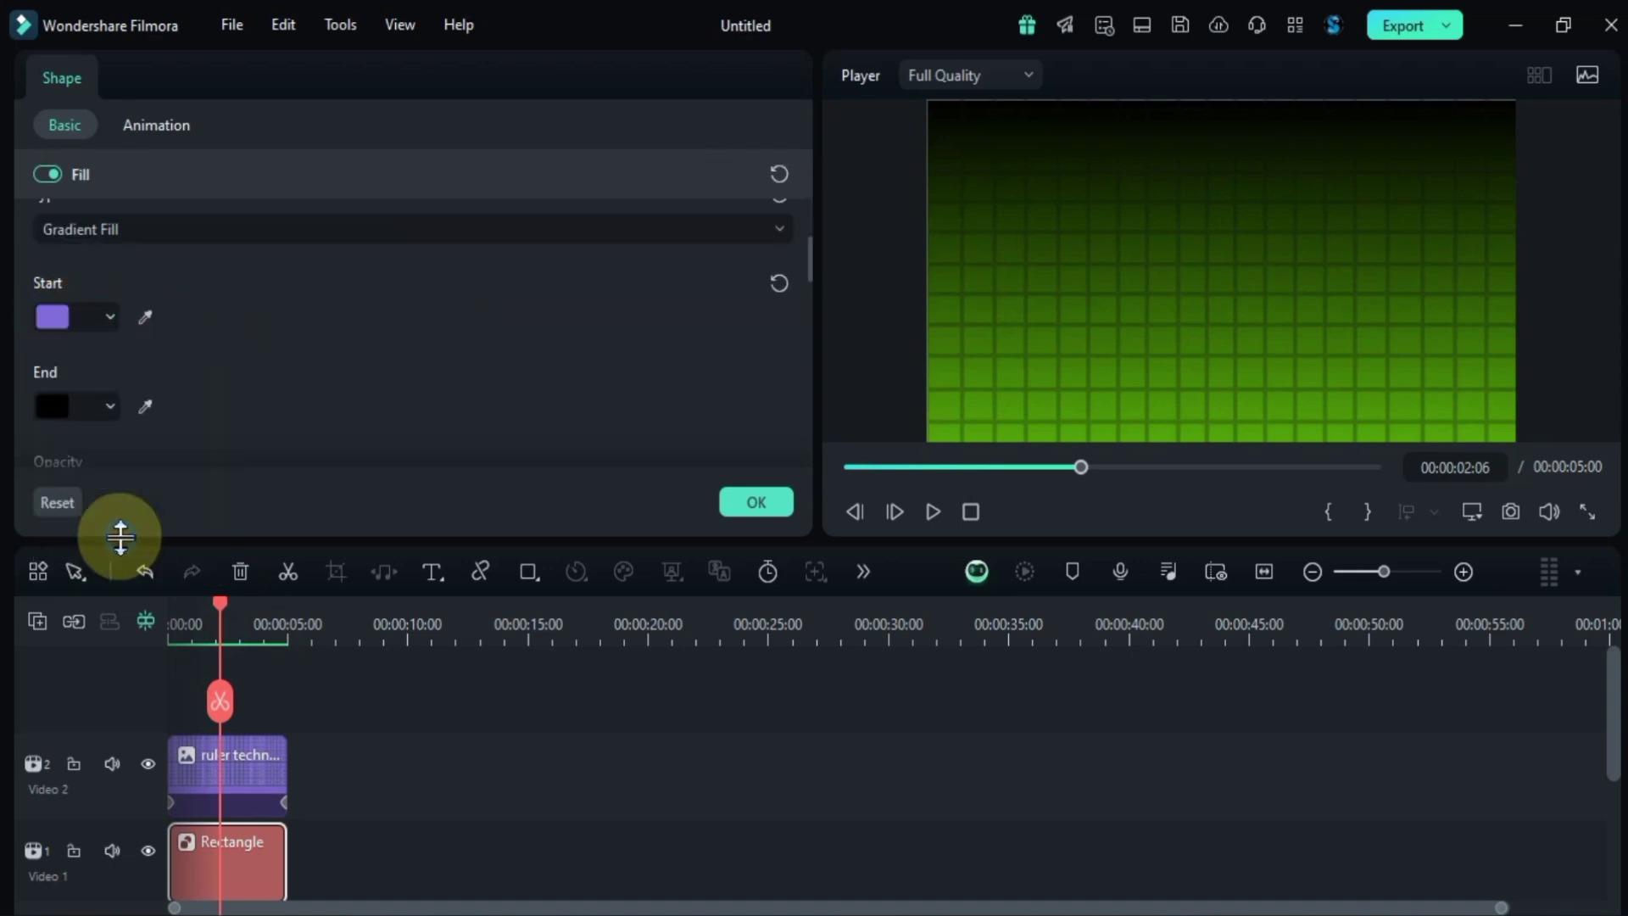
{"action": "left_click_drag", "start_coordinate": [217, 598], "coordinate": [114, 641]}
{"action": "key", "text": "space"}
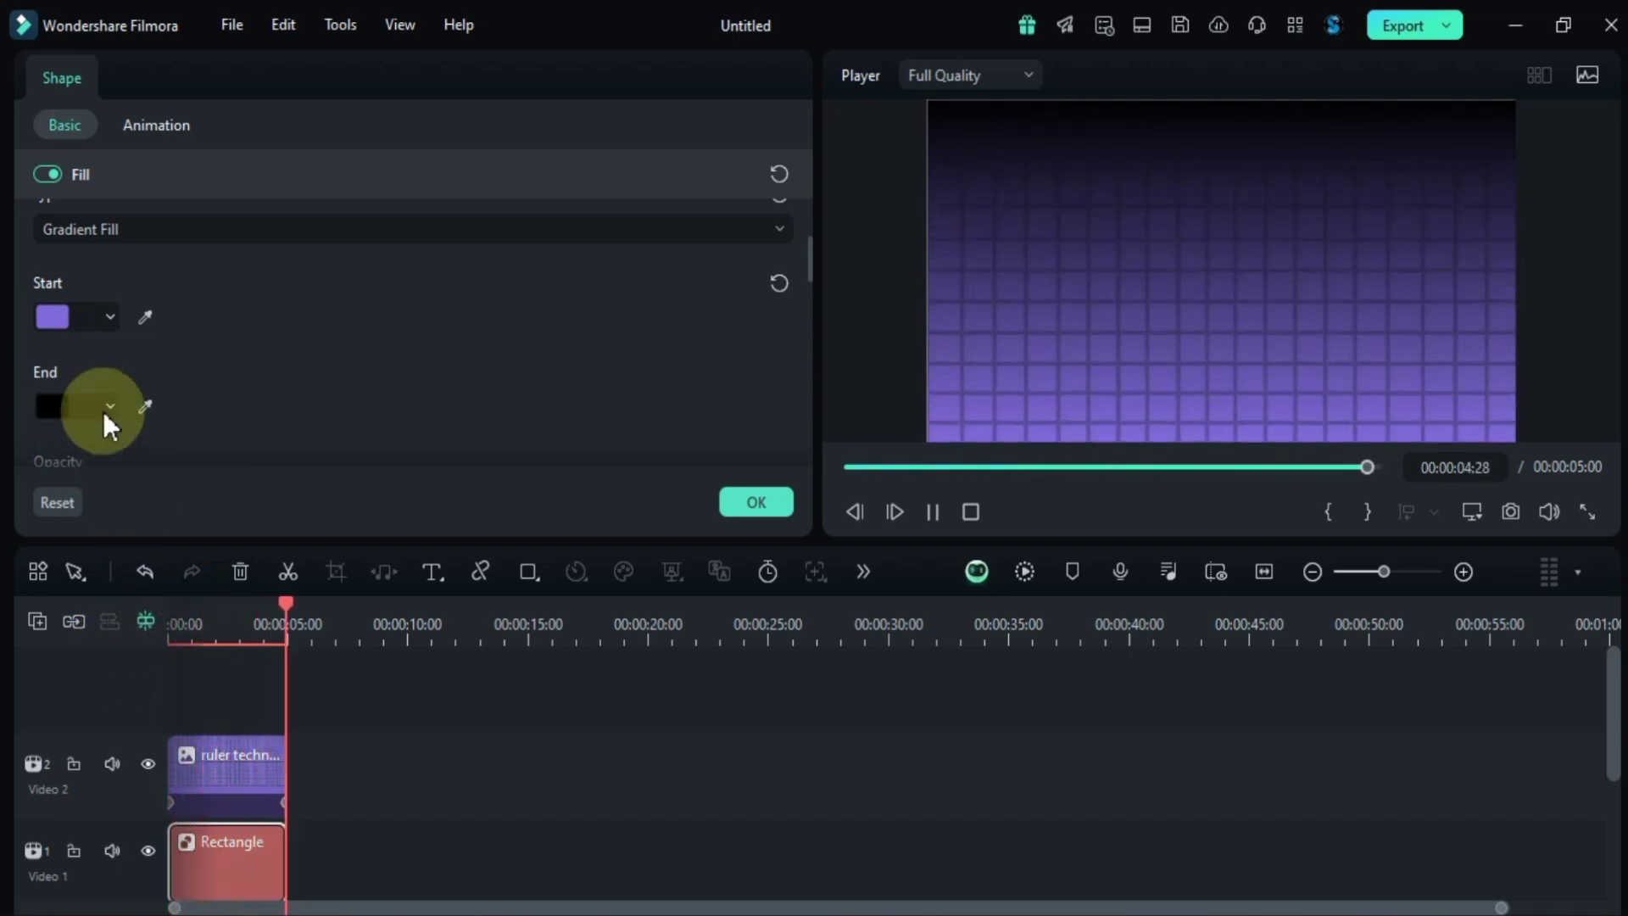
{"action": "left_click", "coordinate": [57, 319]}
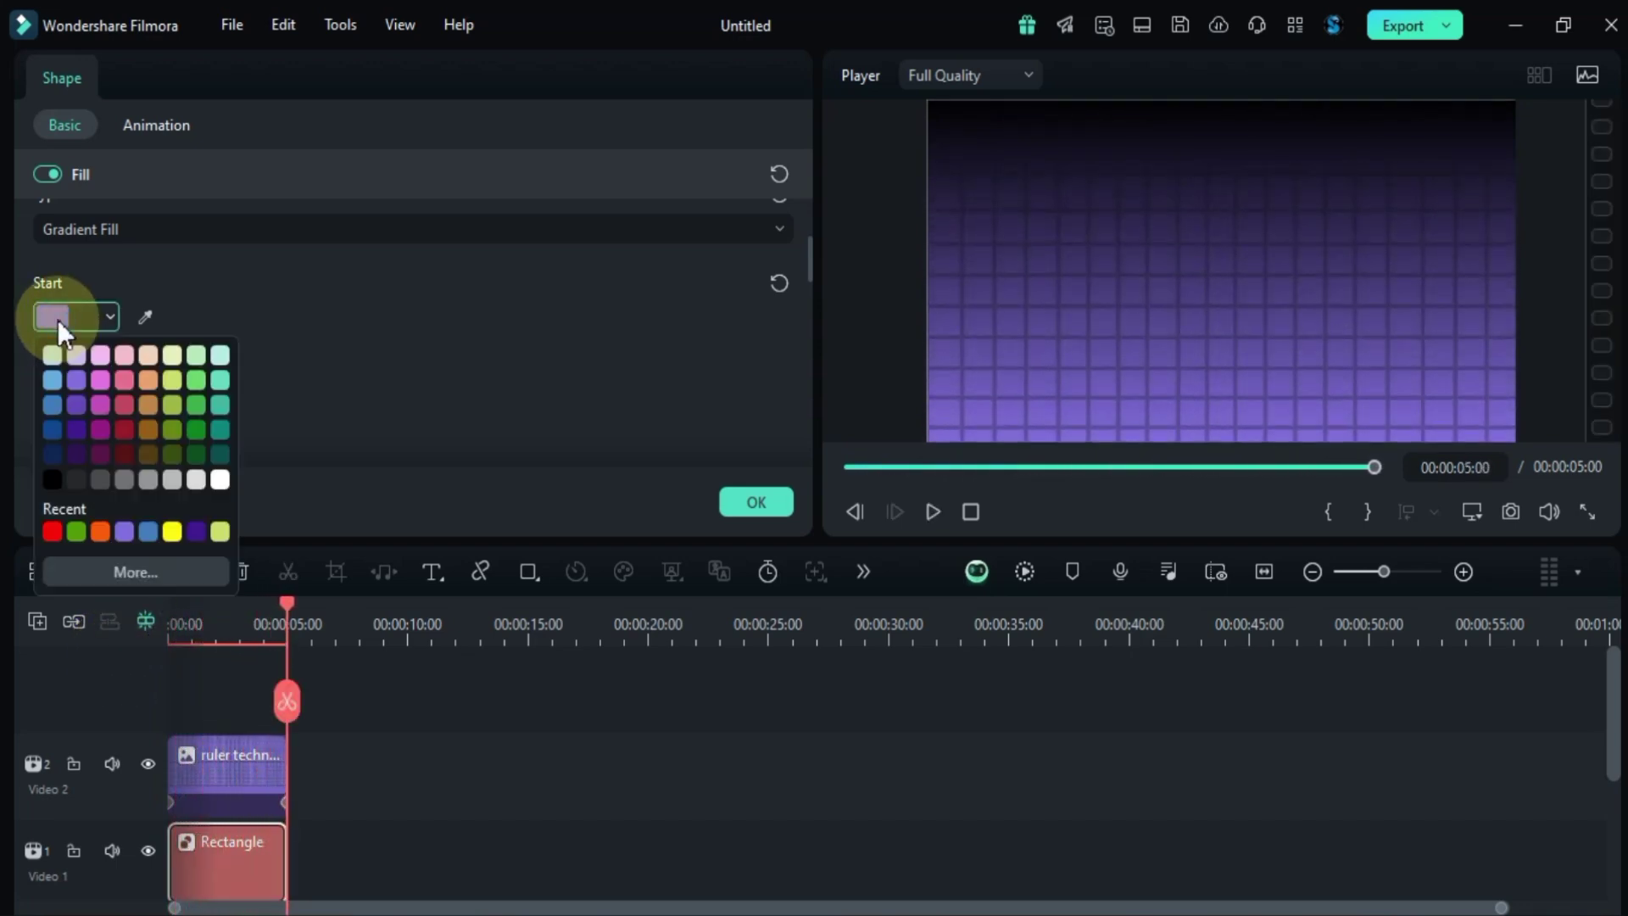
{"action": "left_click", "coordinate": [171, 531]}
{"action": "key", "text": "space"}
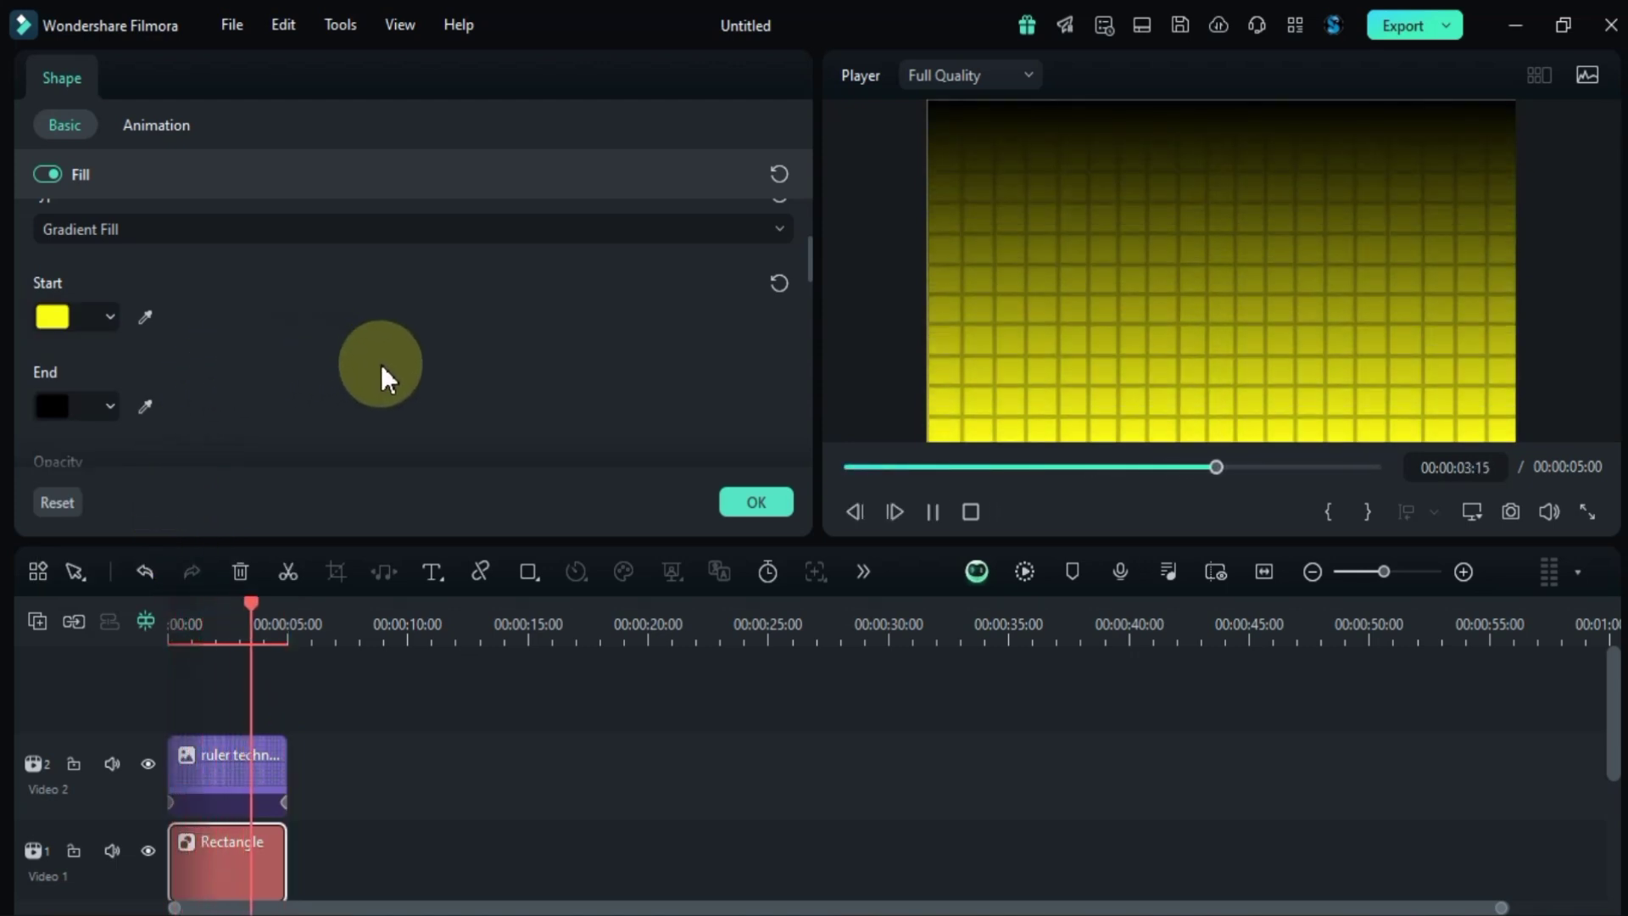
- Give the grid clip the Difference blend mode and adjust its opacity to 72
{"action": "left_click", "coordinate": [216, 760]}
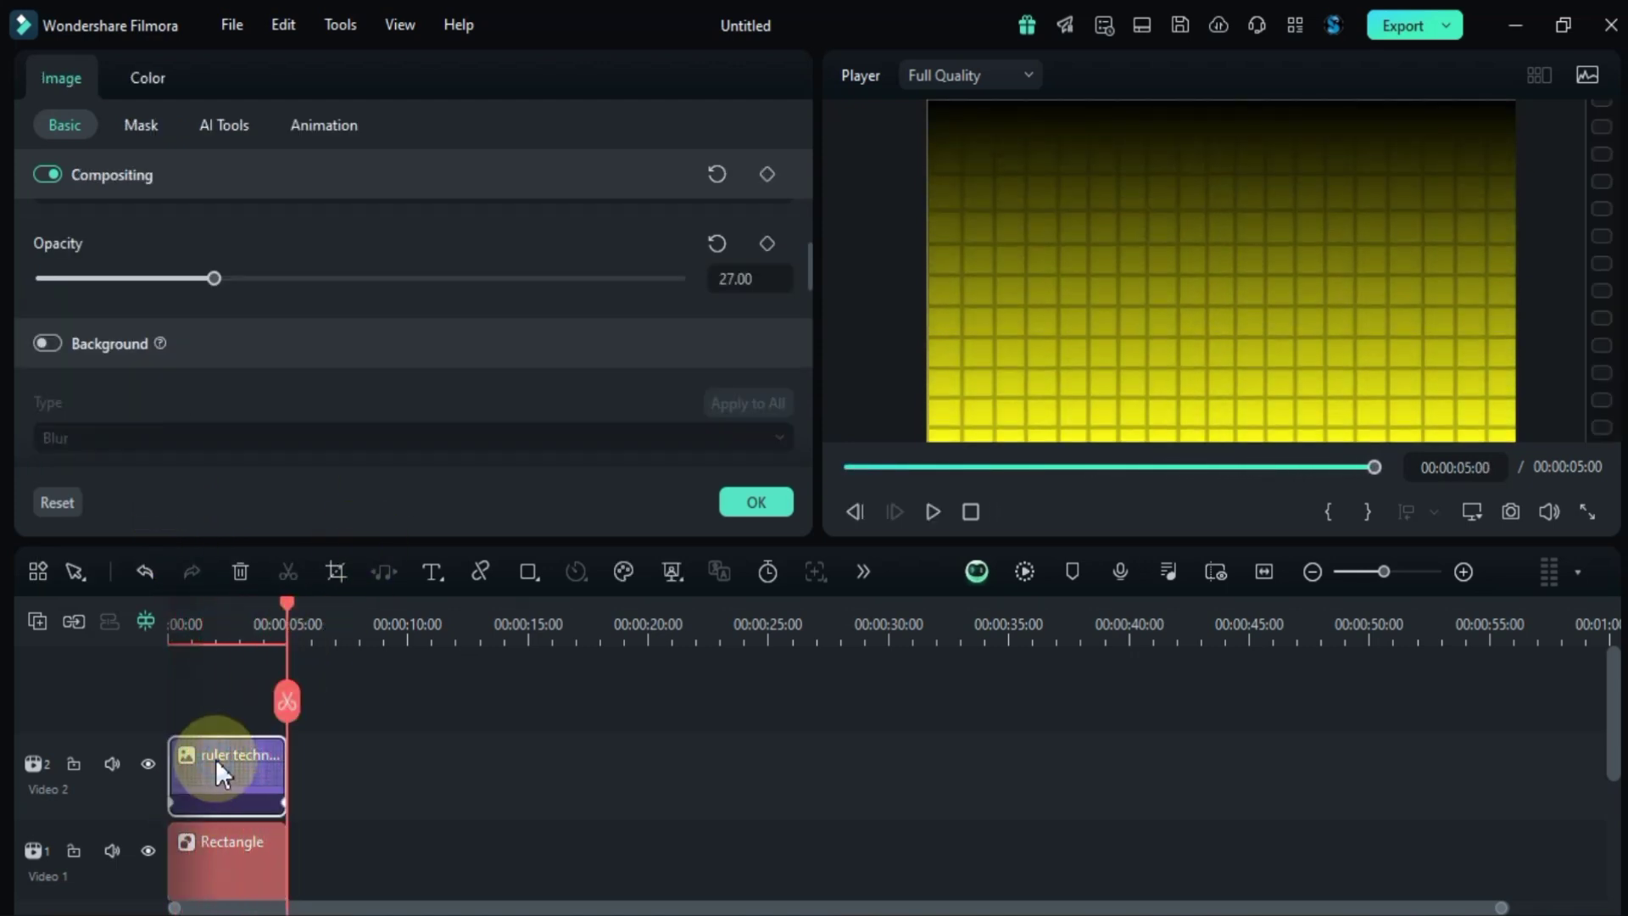
{"action": "left_click", "coordinate": [218, 625]}
{"action": "scroll", "coordinate": [420, 337], "scroll_direction": "up", "scroll_amount": 2}
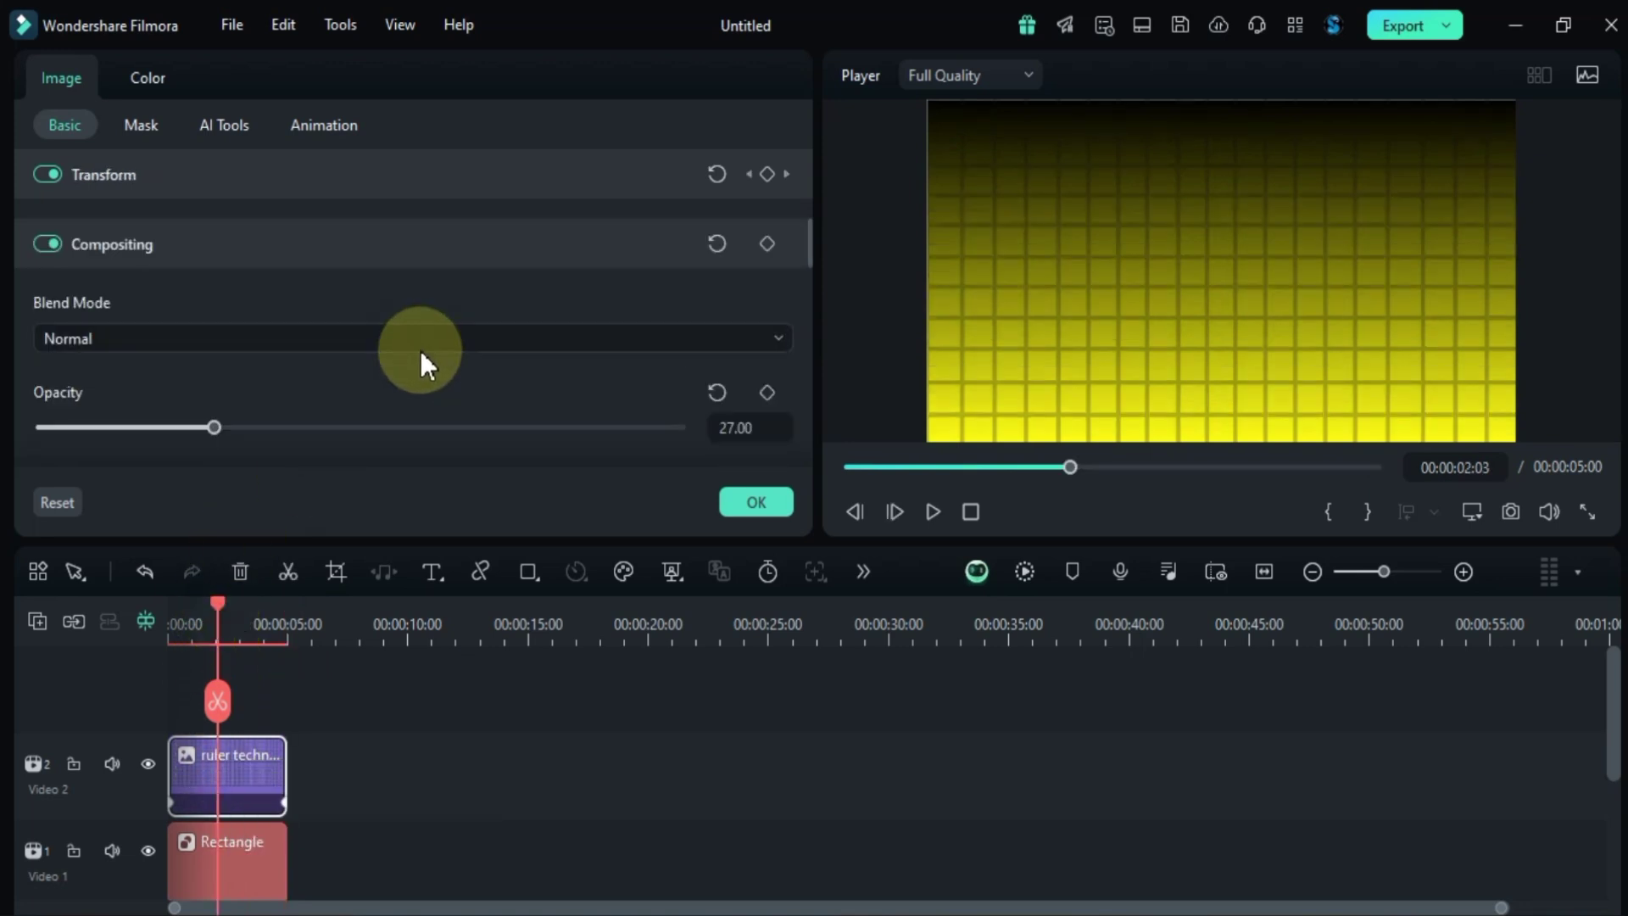
{"action": "left_click", "coordinate": [434, 342]}
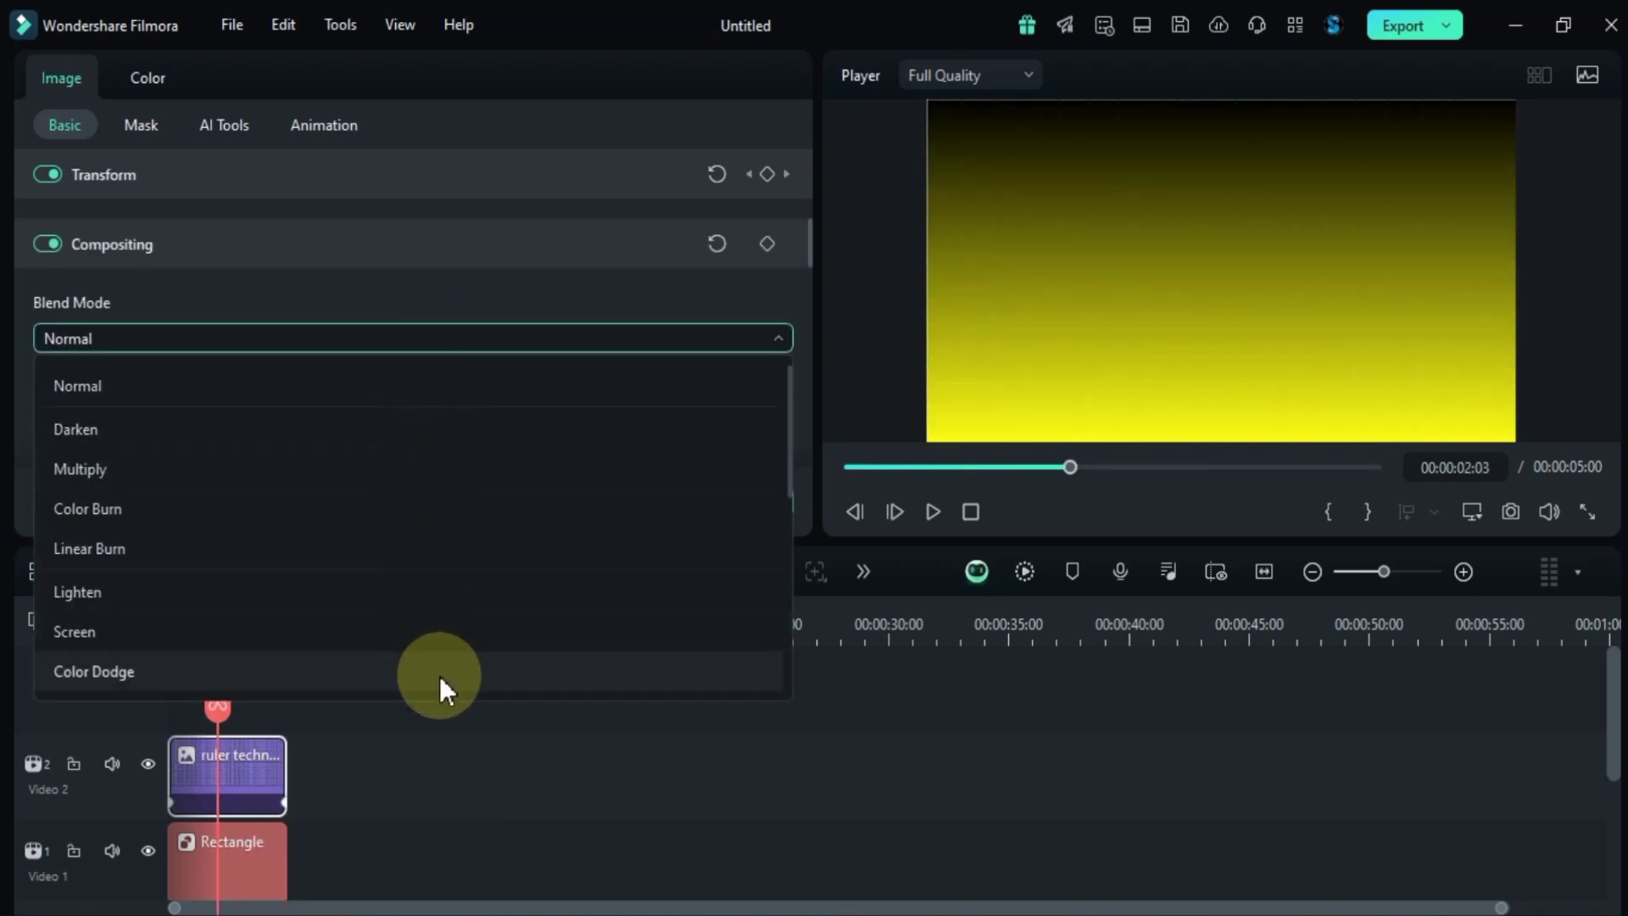
{"action": "scroll", "coordinate": [443, 677], "scroll_direction": "down", "scroll_amount": 5}
{"action": "left_click", "coordinate": [261, 619]}
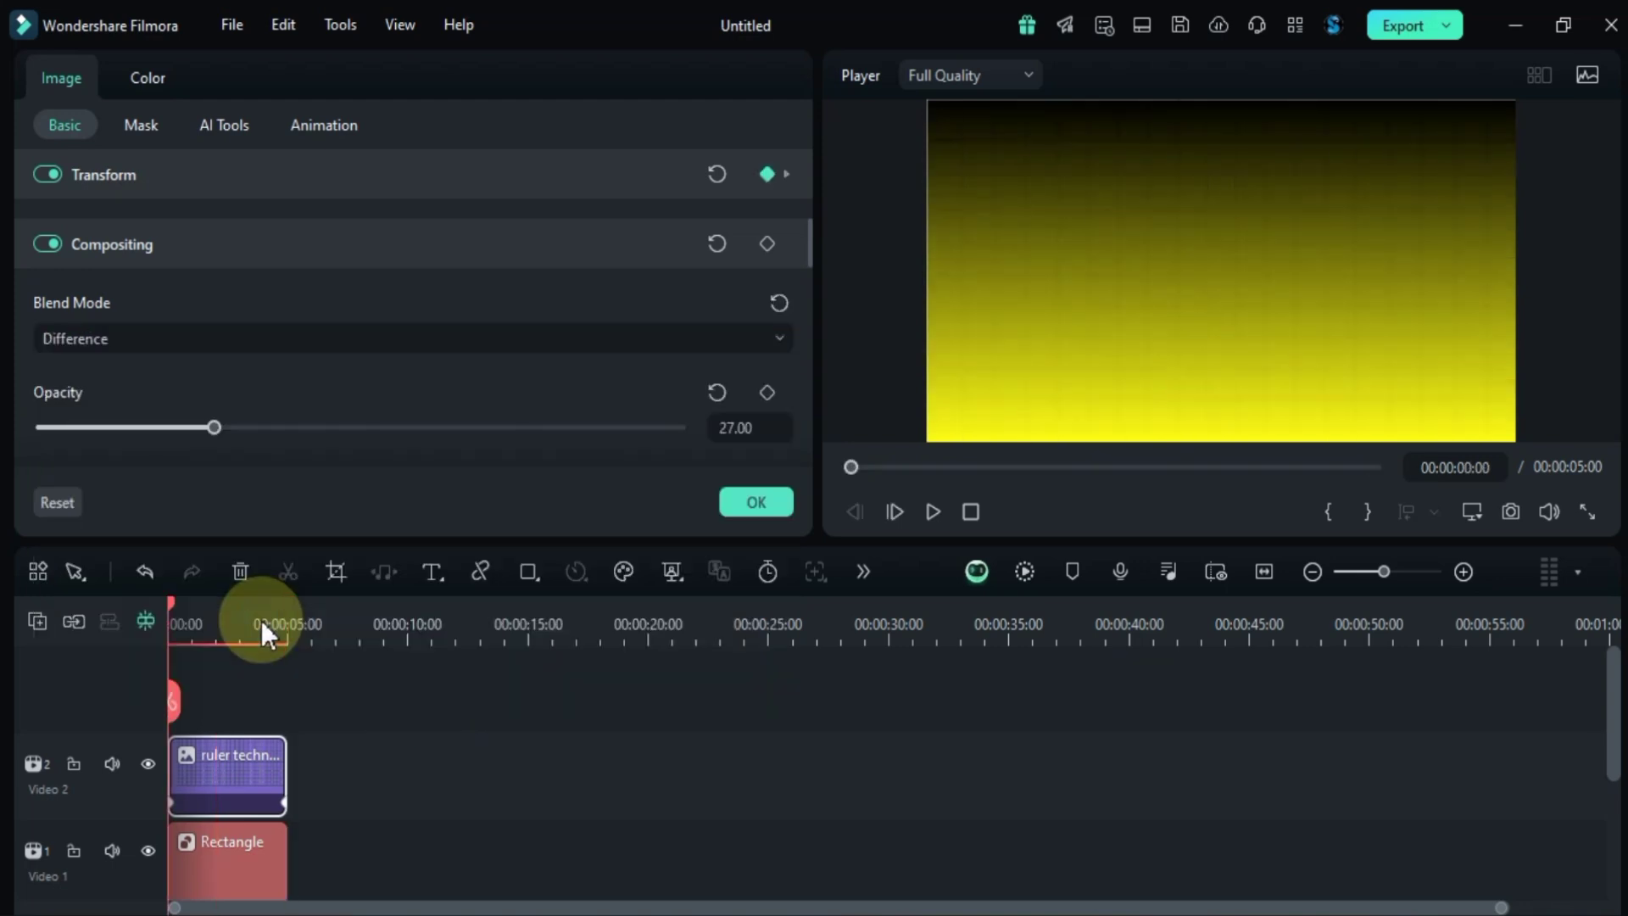
{"action": "key", "text": "space"}
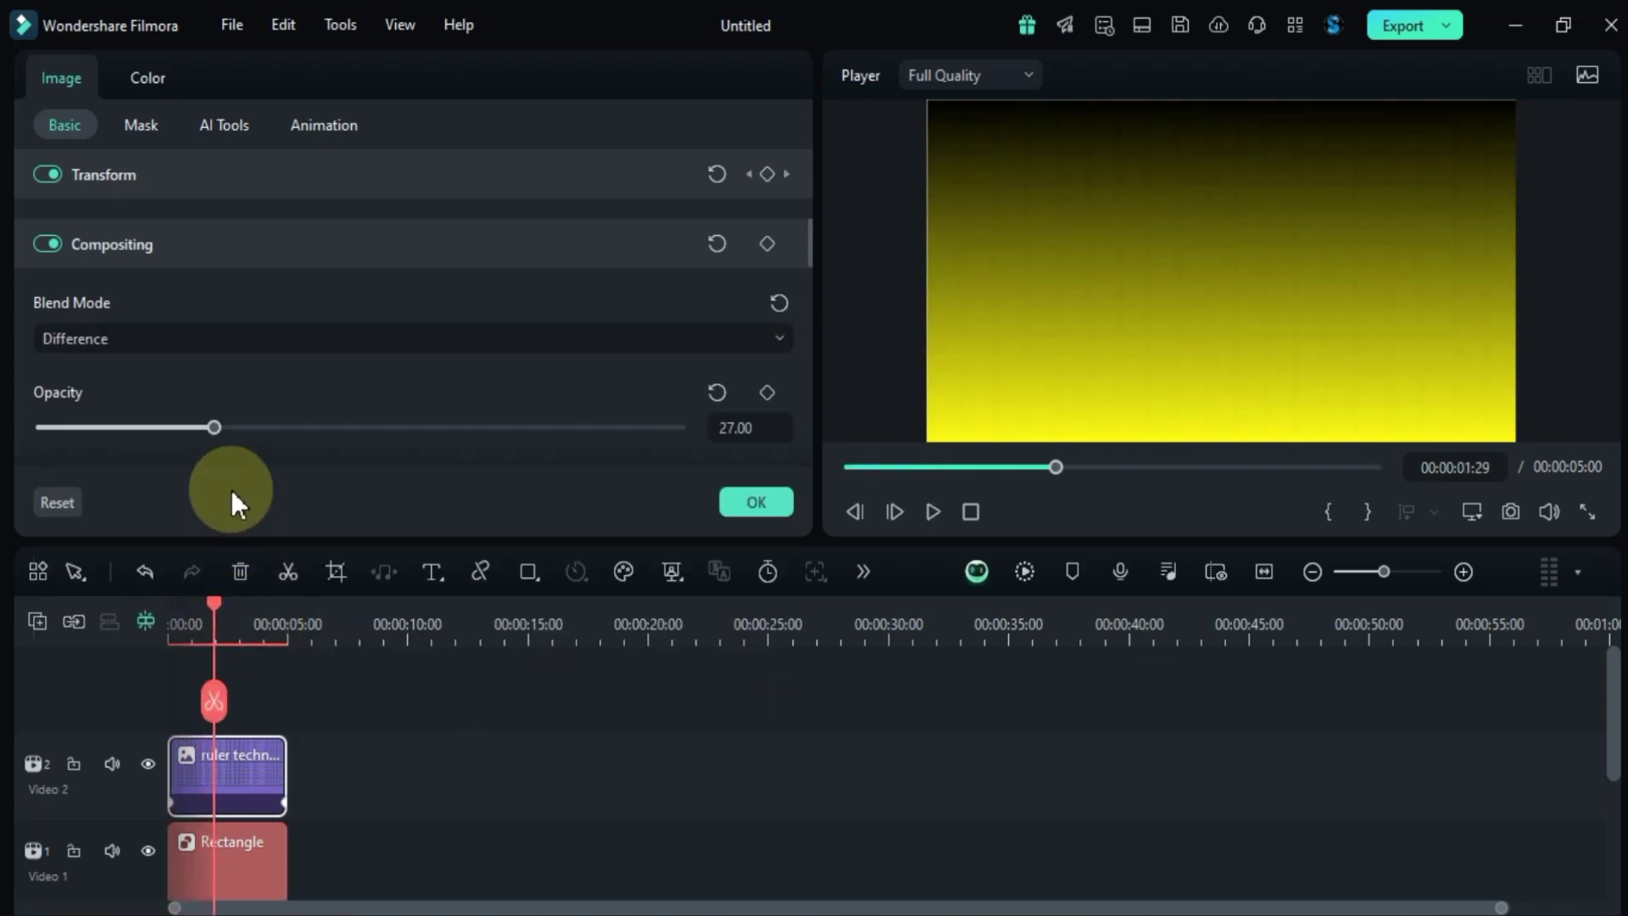
{"action": "left_click_drag", "start_coordinate": [215, 427], "coordinate": [502, 472]}
{"action": "left_click_drag", "start_coordinate": [213, 605], "coordinate": [88, 638]}
{"action": "key", "text": "space"}
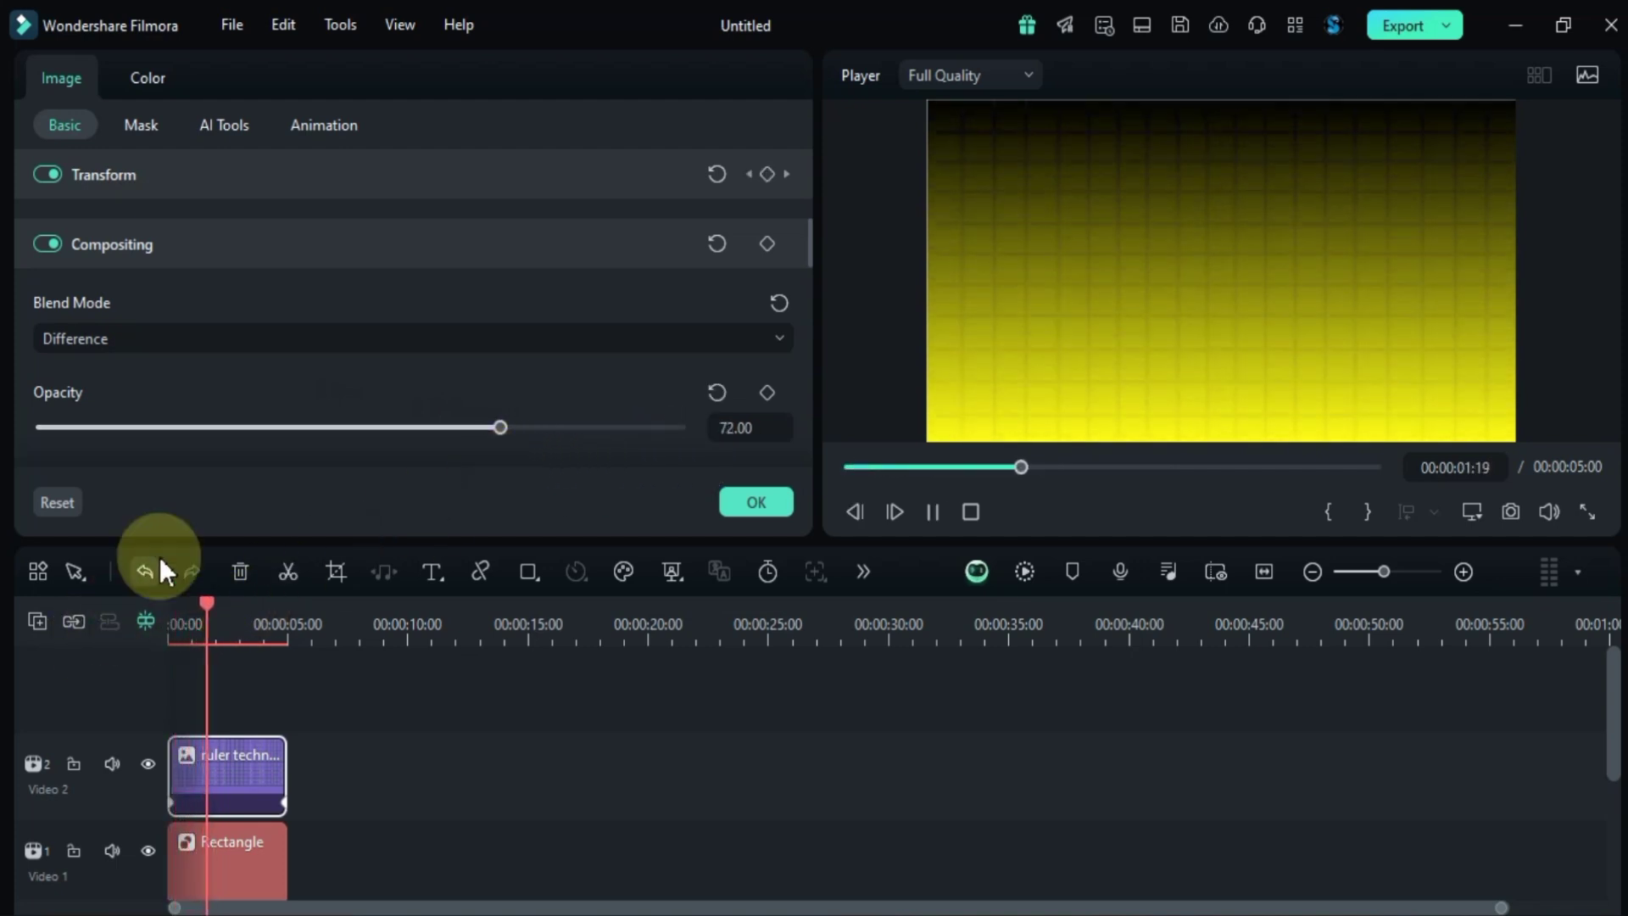
- Switch the grid's blend mode to Overlay and lower its opacity to 45
{"action": "left_click", "coordinate": [434, 337]}
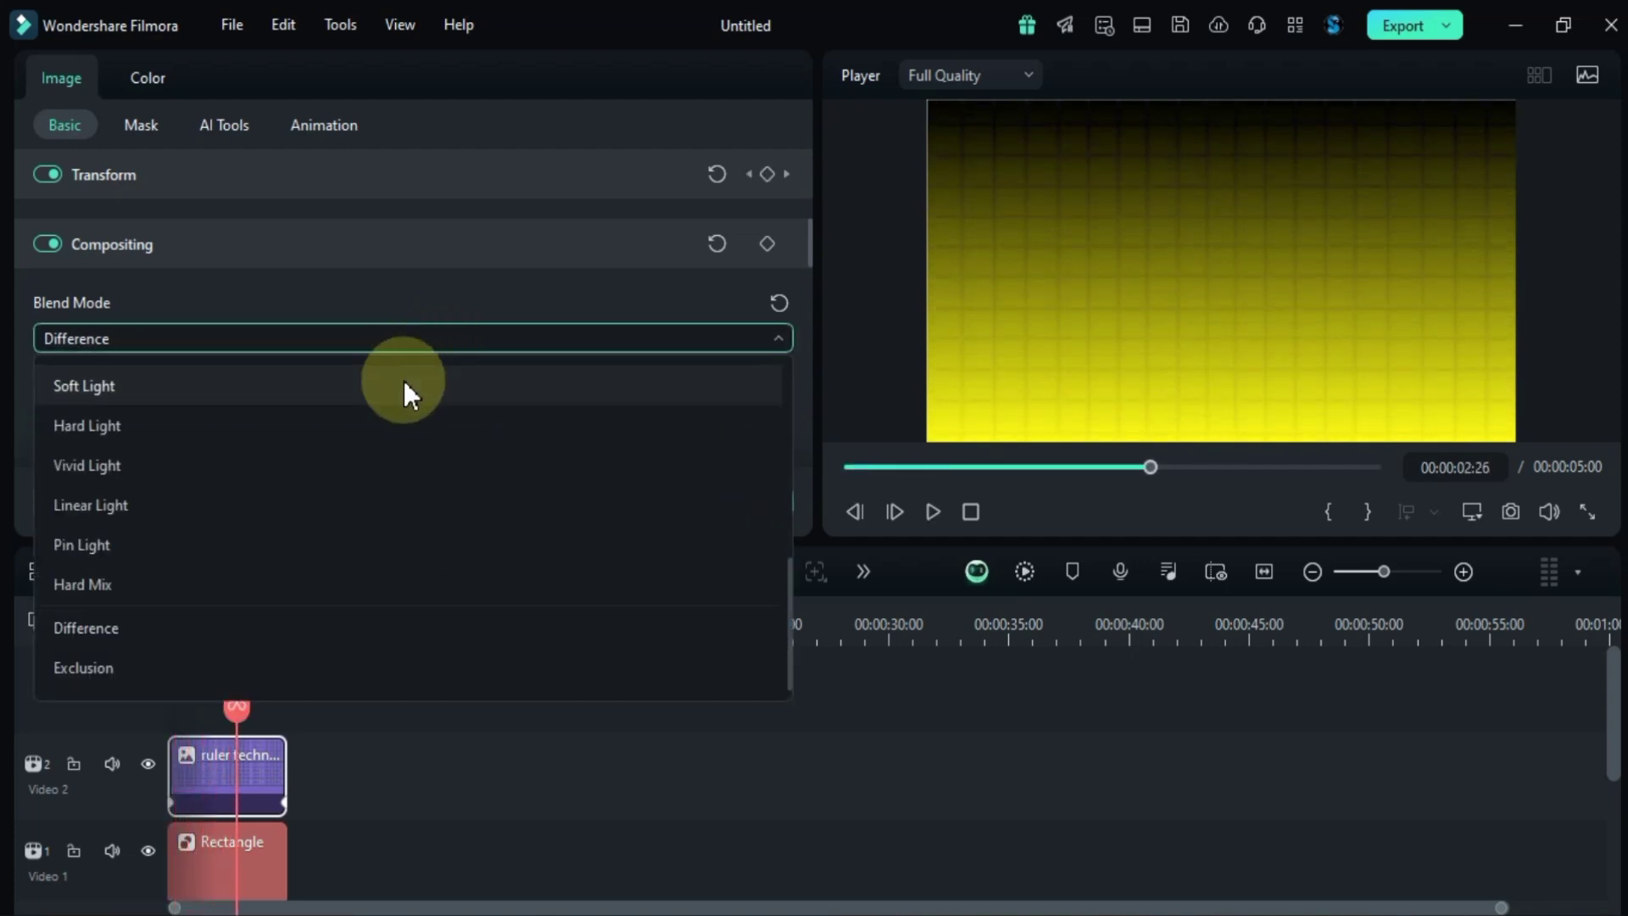
{"action": "scroll", "coordinate": [404, 424], "scroll_direction": "up", "scroll_amount": 3}
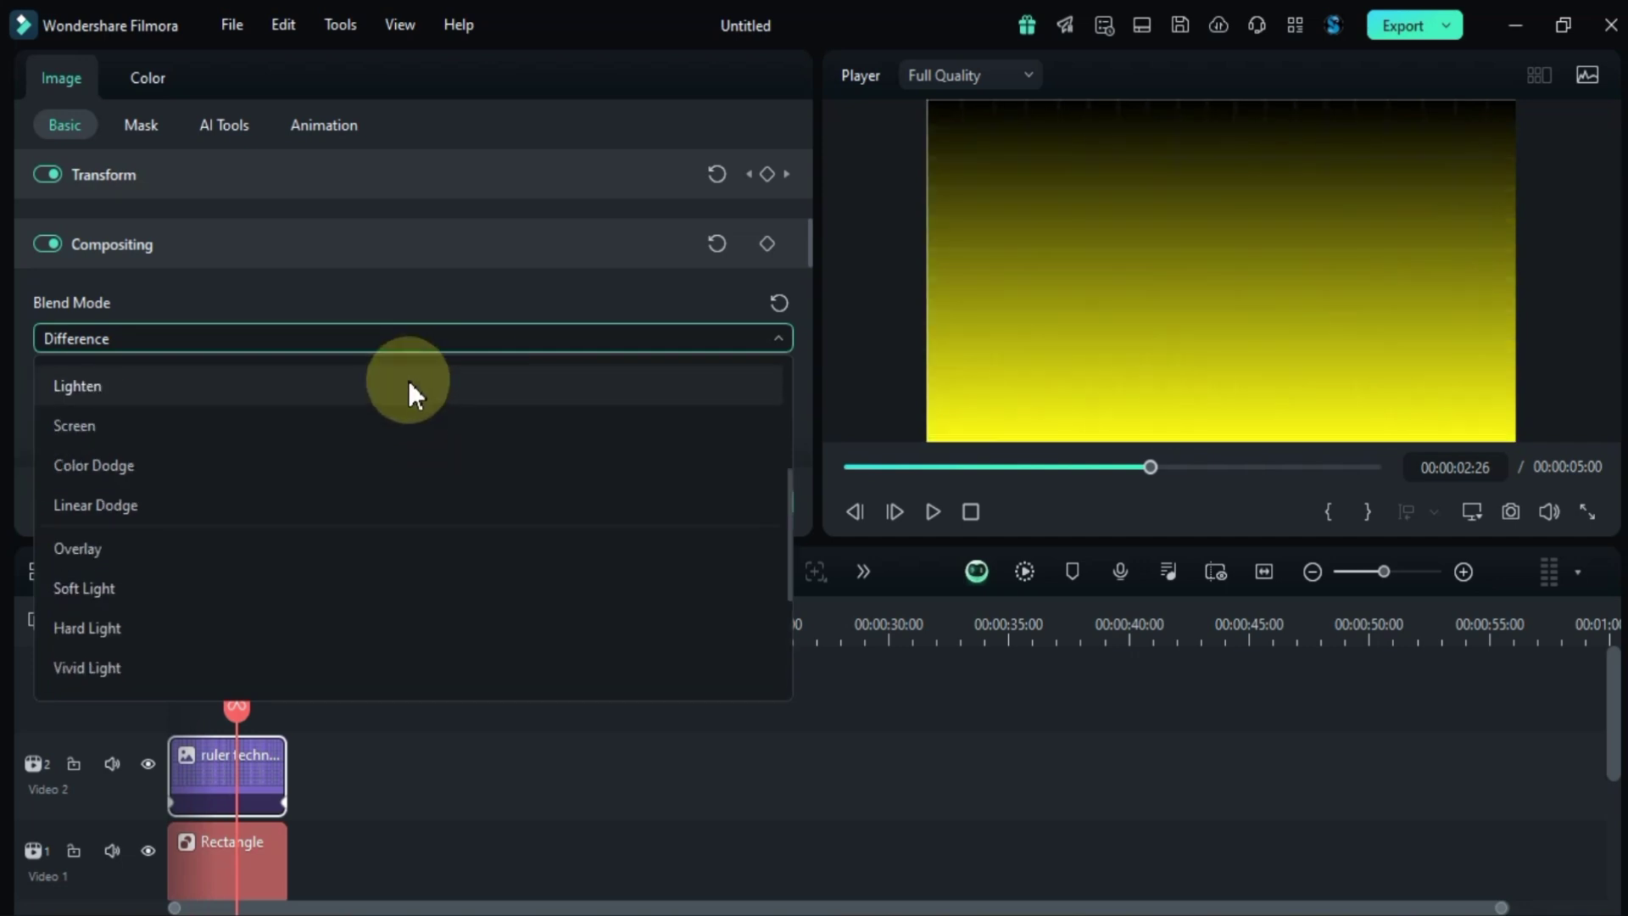
{"action": "left_click", "coordinate": [411, 543]}
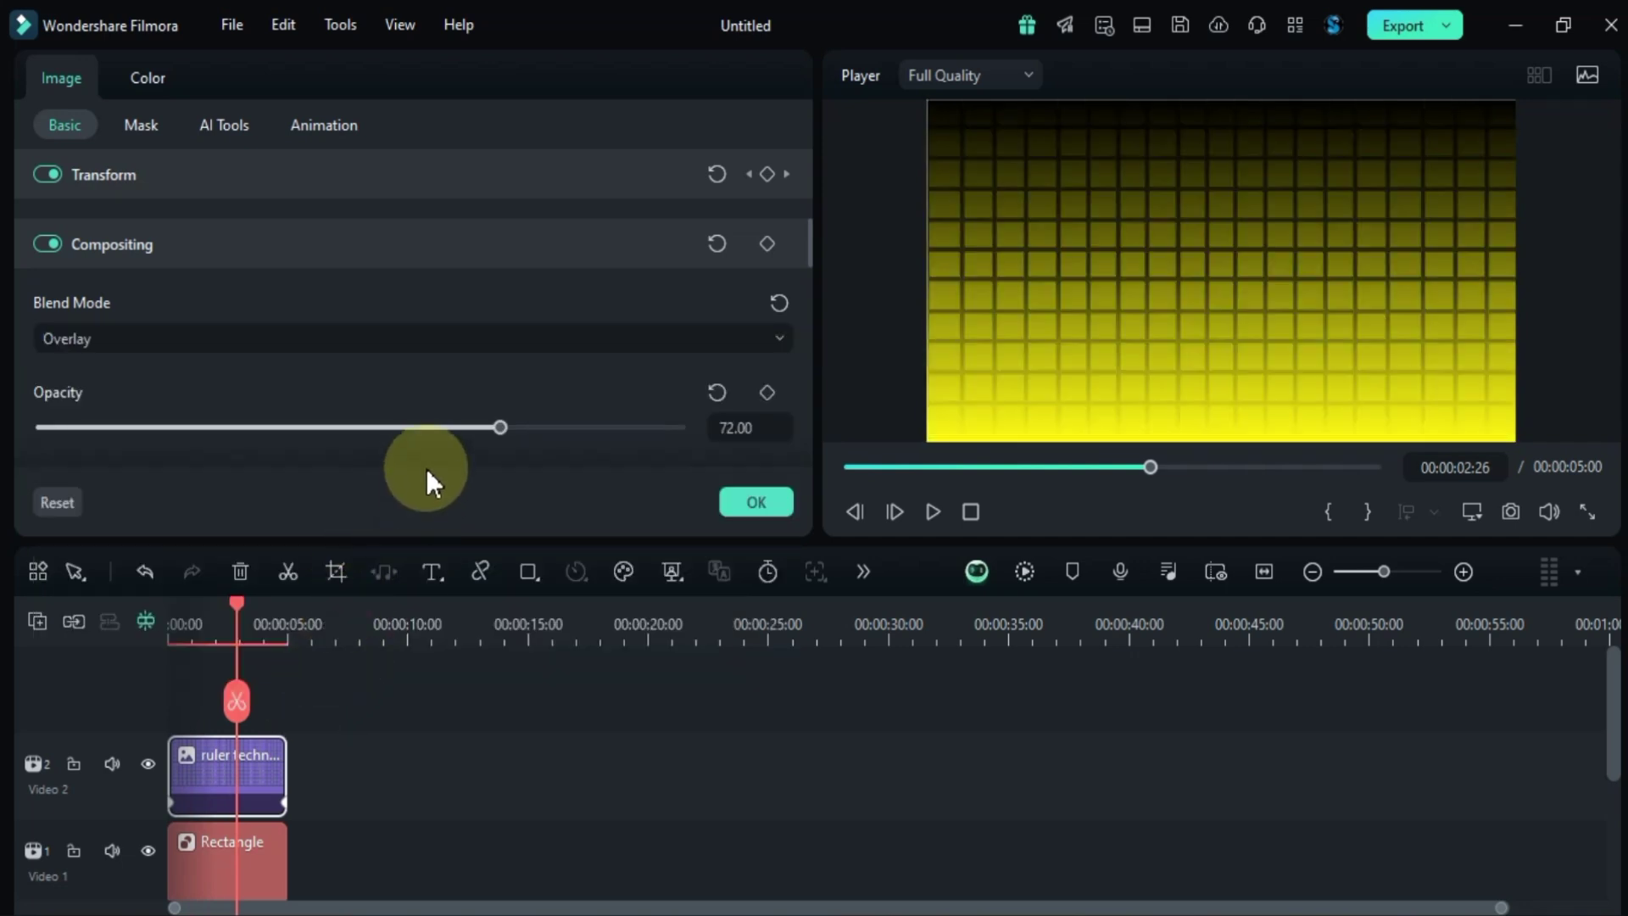
{"action": "left_click_drag", "start_coordinate": [400, 436], "coordinate": [331, 445]}
{"action": "left_click_drag", "start_coordinate": [237, 607], "coordinate": [170, 628]}
{"action": "key", "text": "space"}
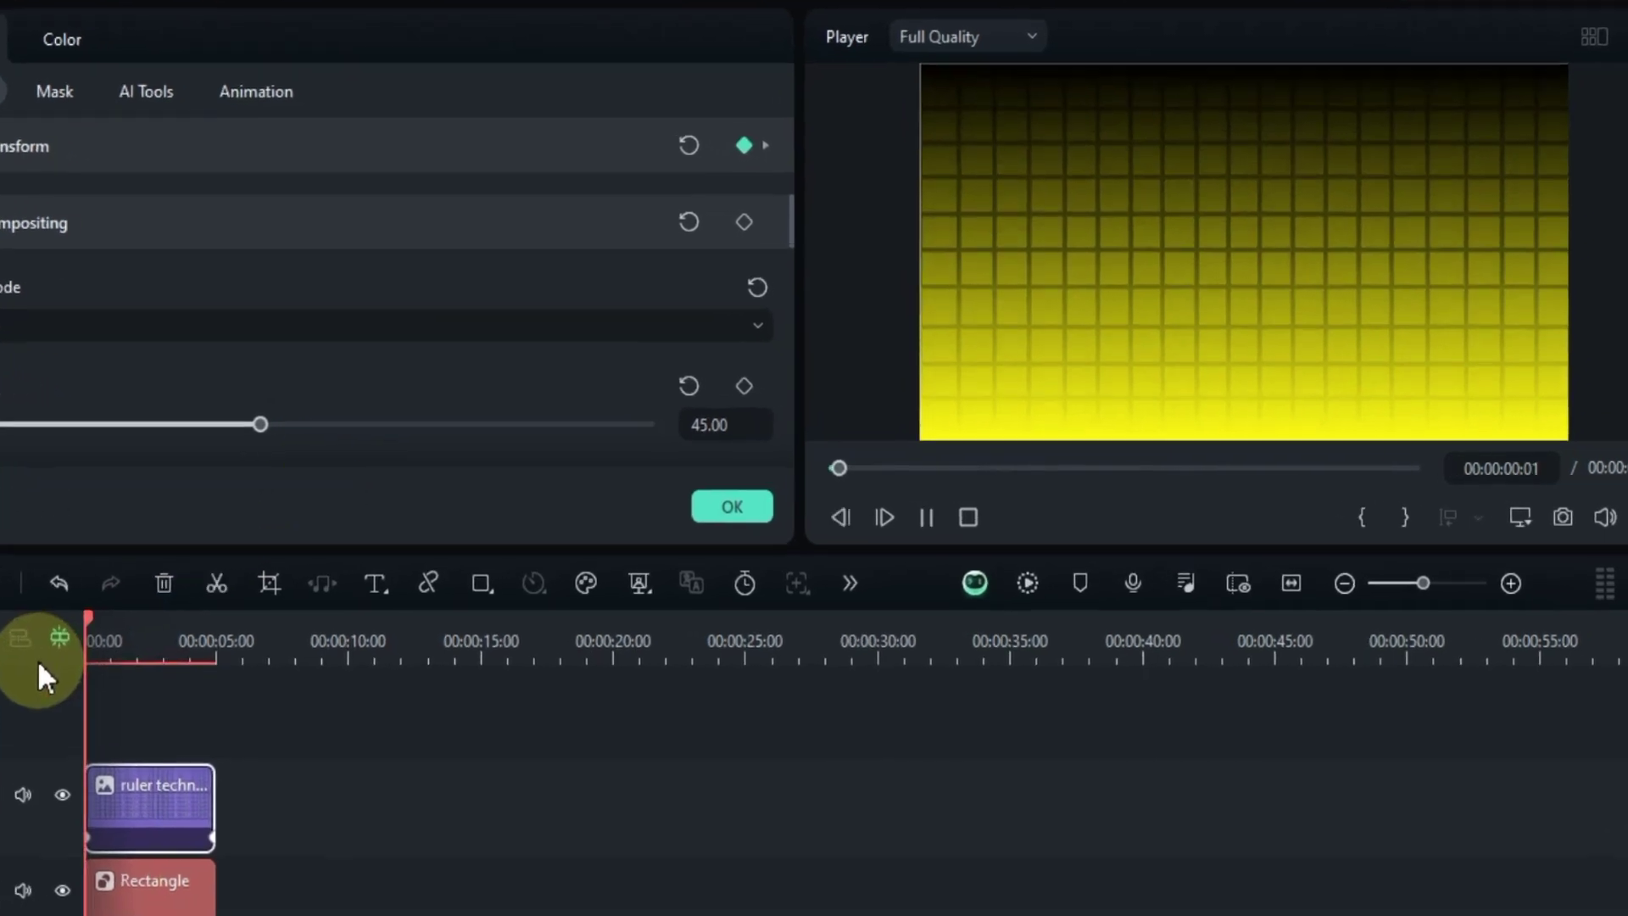